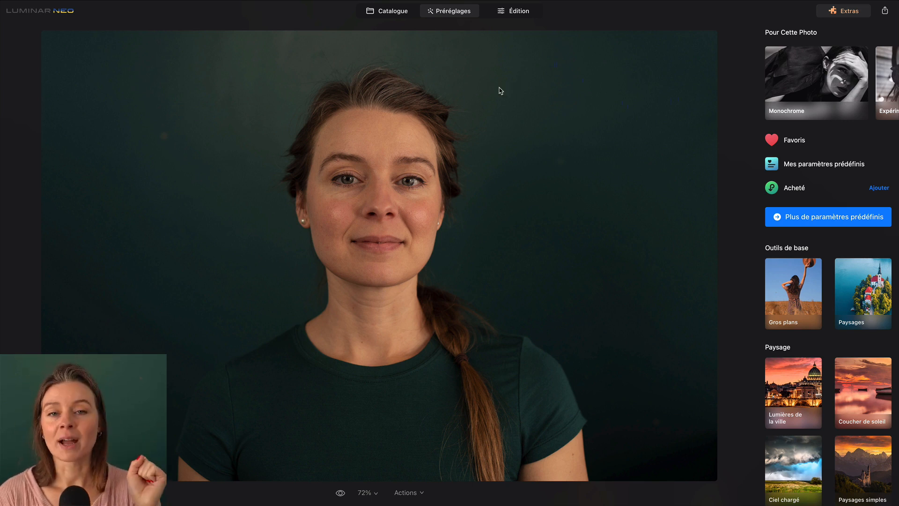
# - Switch the portrait photo to editing and look through the tools down to Portrait avec Bokeh
pyautogui.click(510, 14)
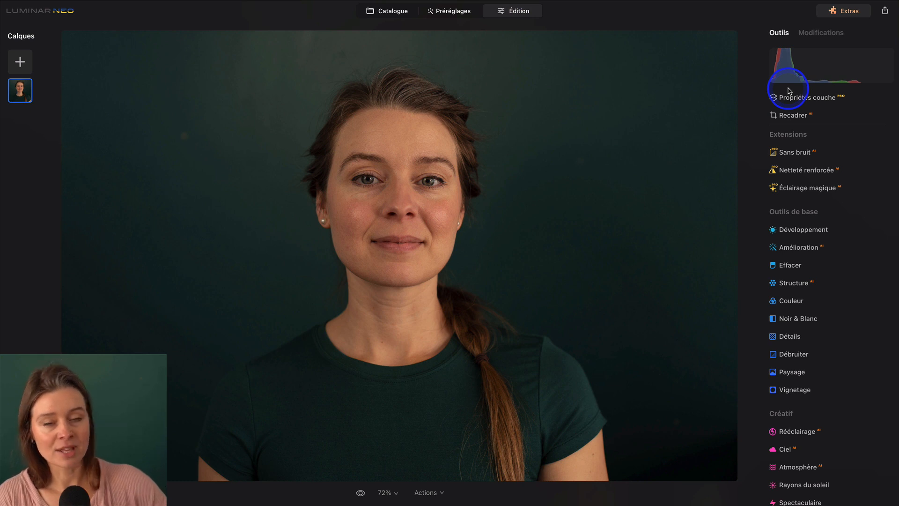
pyautogui.scroll(-5, 812, 196)
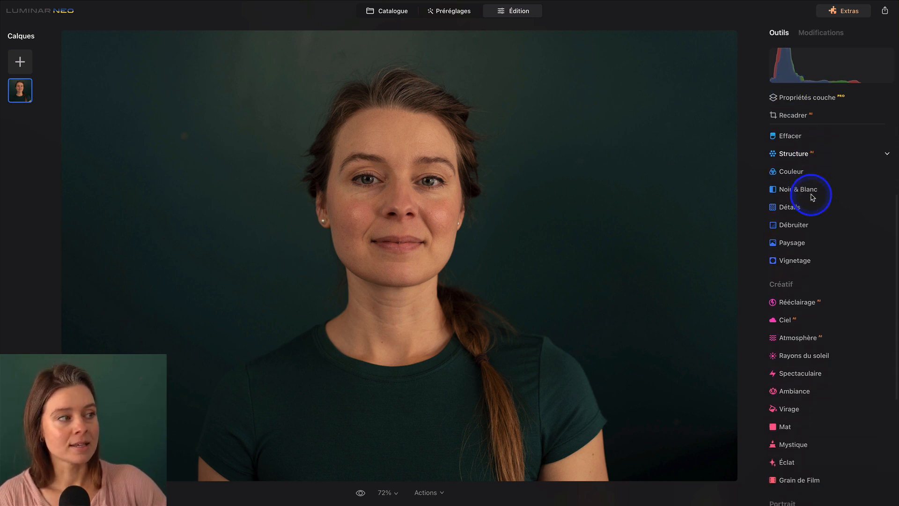
pyautogui.scroll(-2, 813, 197)
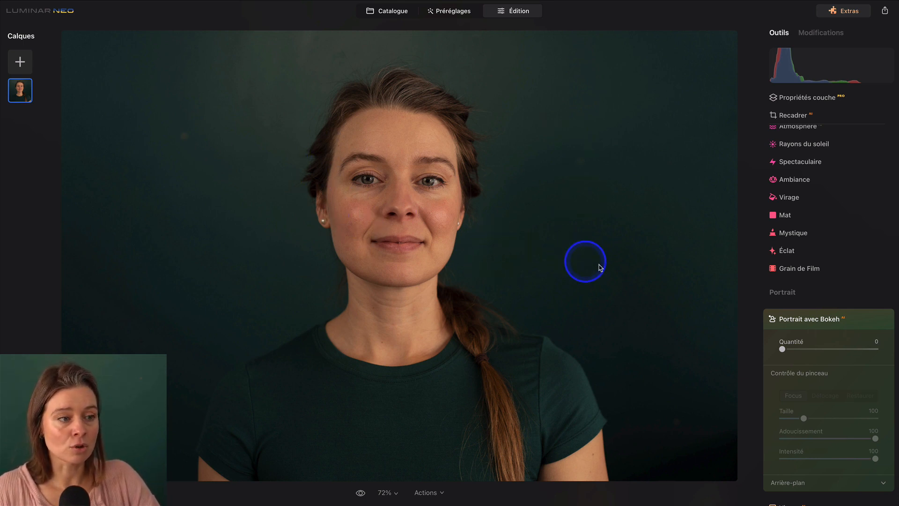
pyautogui.click(808, 323)
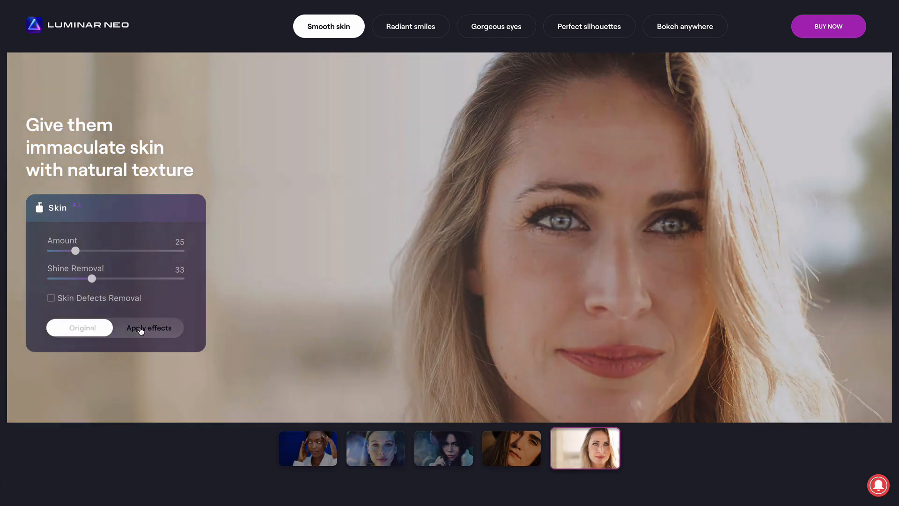
# - Preview the Skin effects on the sample portrait of the Luminar Neo web page
pyautogui.click(140, 331)
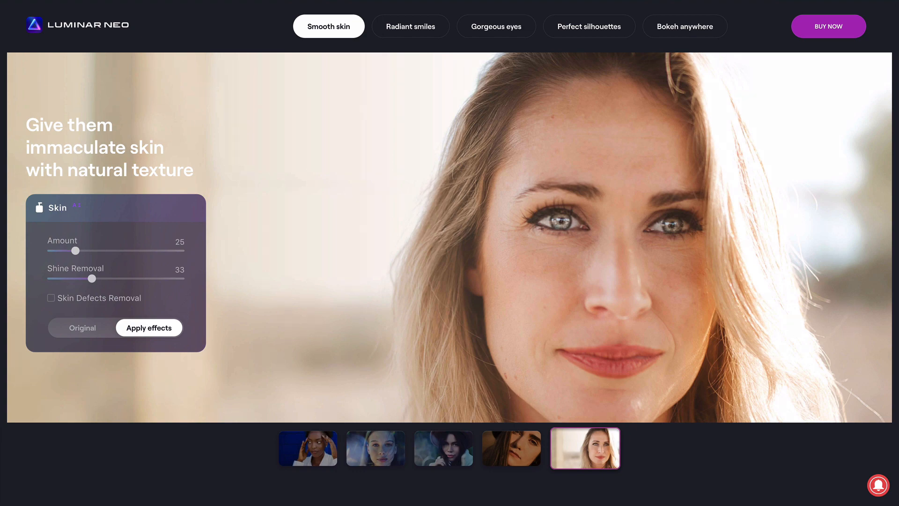
pyautogui.click(393, 210)
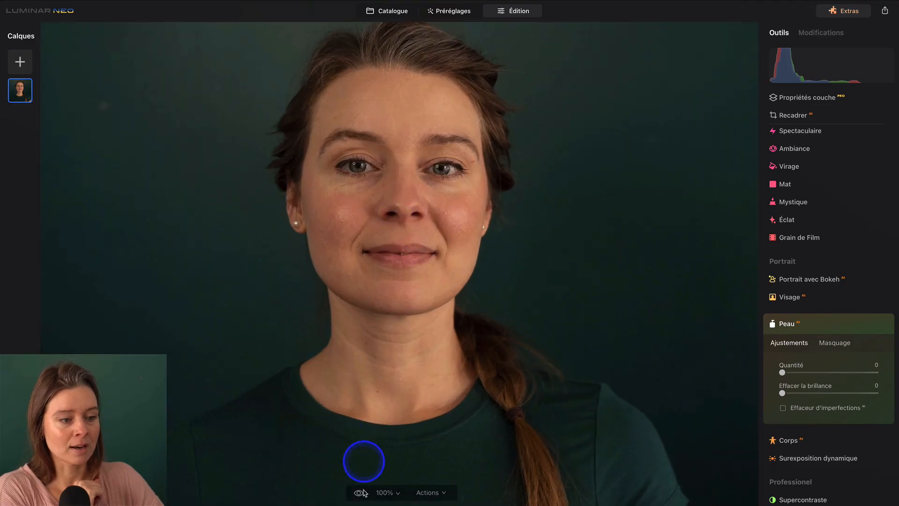
# - Smooth the skin of the face with the Peau tool, setting Quantité to 49
pyautogui.click(403, 255)
pyautogui.click(396, 493)
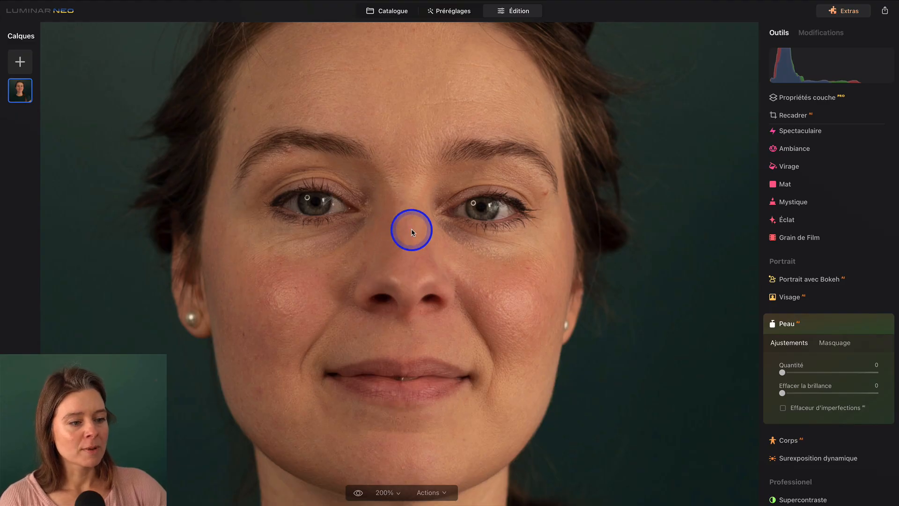
pyautogui.scroll(-1, 816, 374)
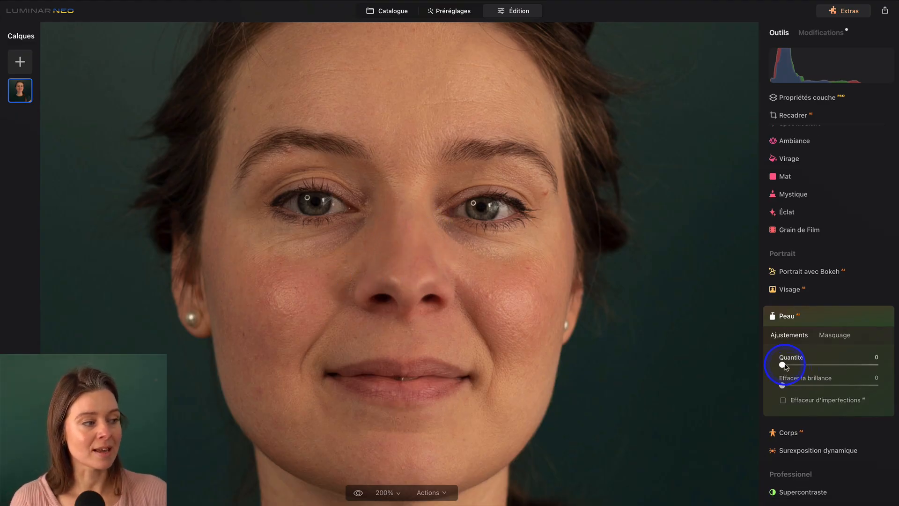
pyautogui.moveTo(820, 367); pyautogui.dragTo(862, 365)
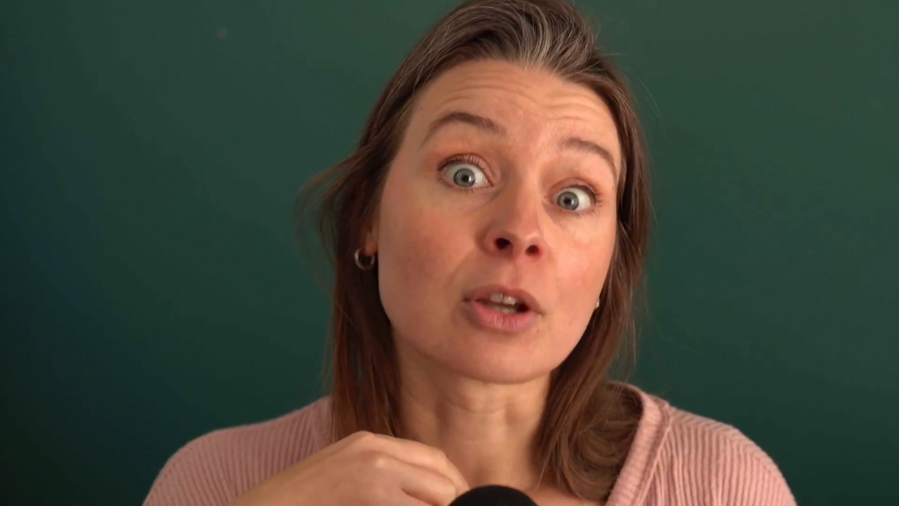
pyautogui.moveTo(841, 368); pyautogui.dragTo(808, 369)
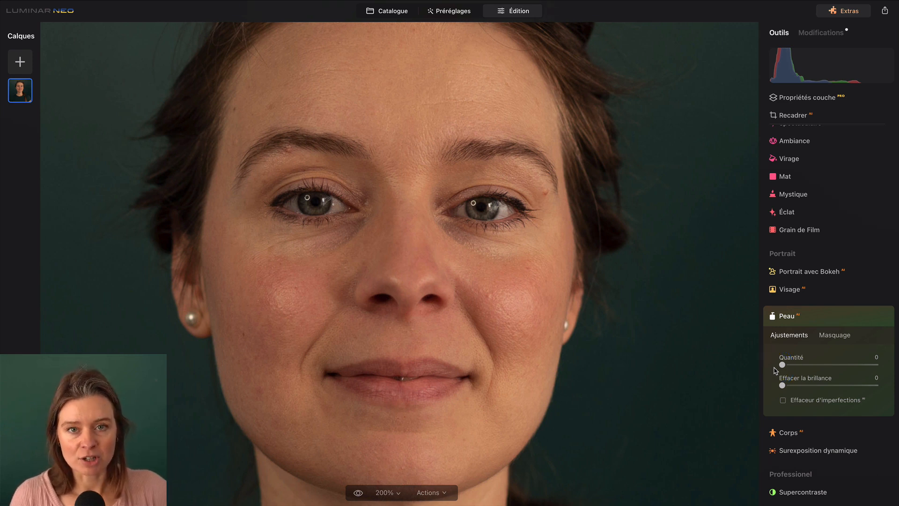
pyautogui.moveTo(781, 365); pyautogui.dragTo(818, 365)
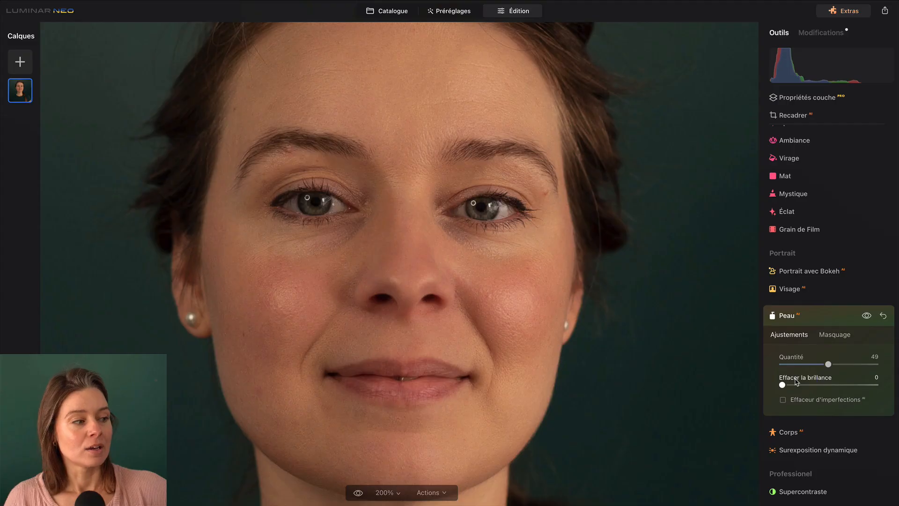
# - Try the Effaceur d'imperfections option of the Peau tool on the face, and turn it off again
pyautogui.click(797, 379)
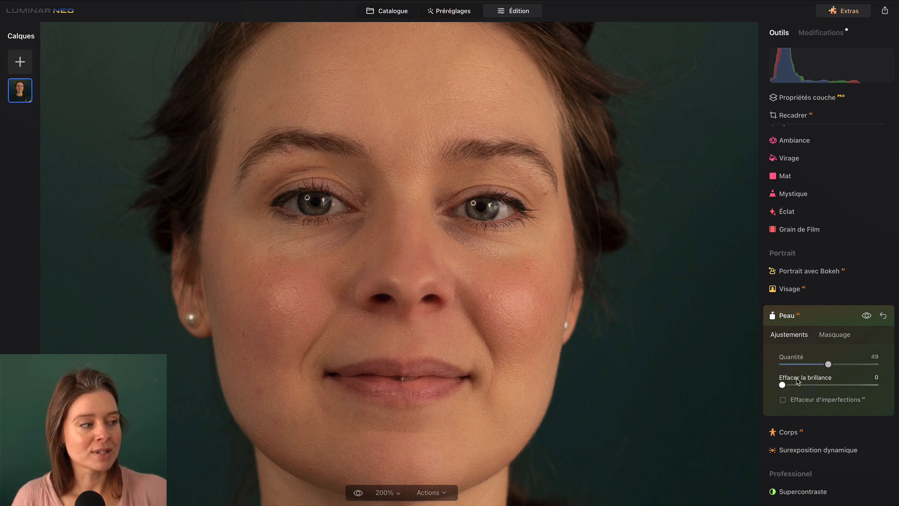
pyautogui.click(804, 379)
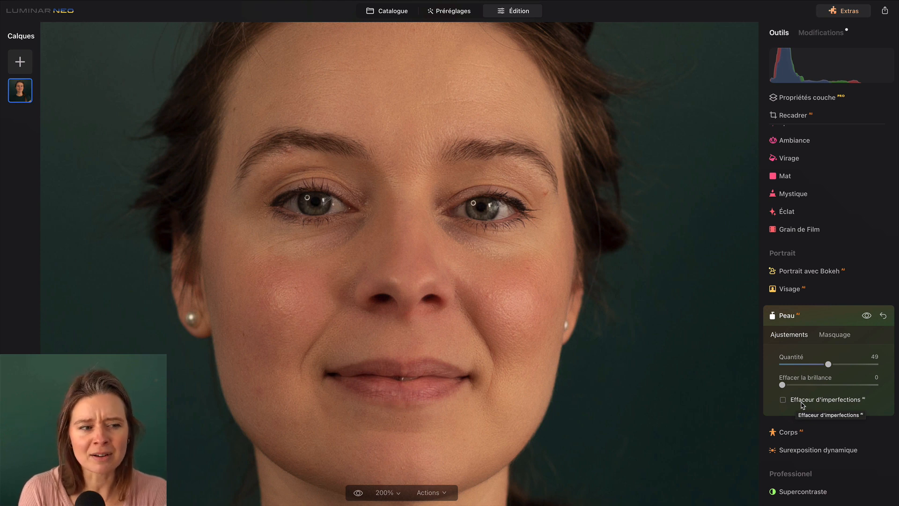
pyautogui.click(783, 401)
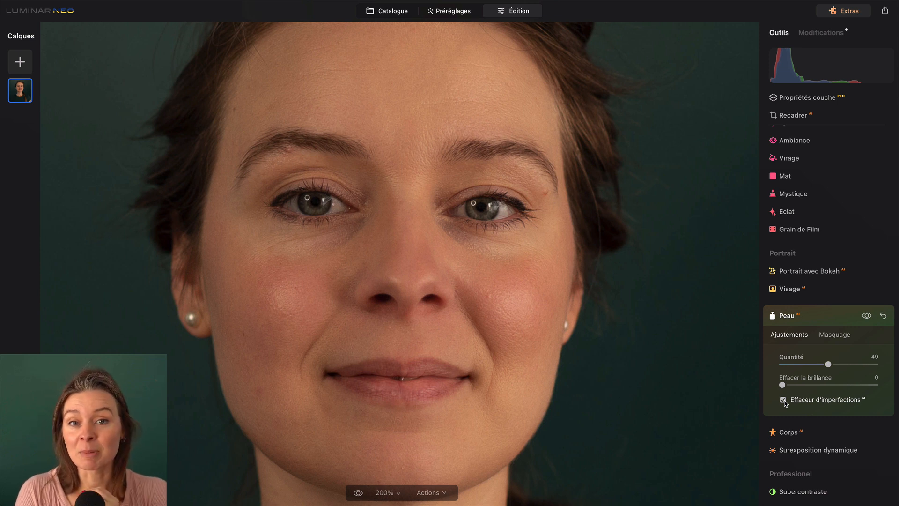
pyautogui.click(783, 401)
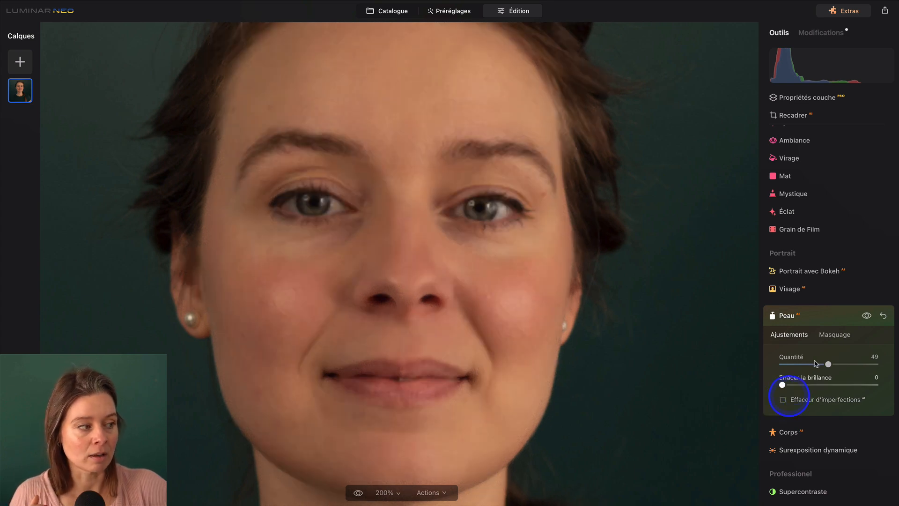
pyautogui.click(816, 364)
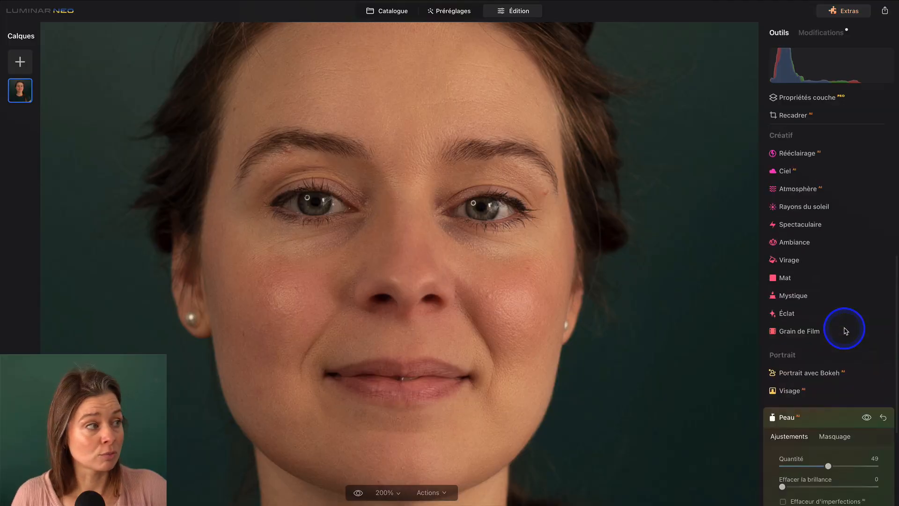
# - Erase the small blemishes on the jaw, the eyebrow and the cheek beside the nose using the Effacer tool with brush size 10
pyautogui.scroll(10, 843, 327)
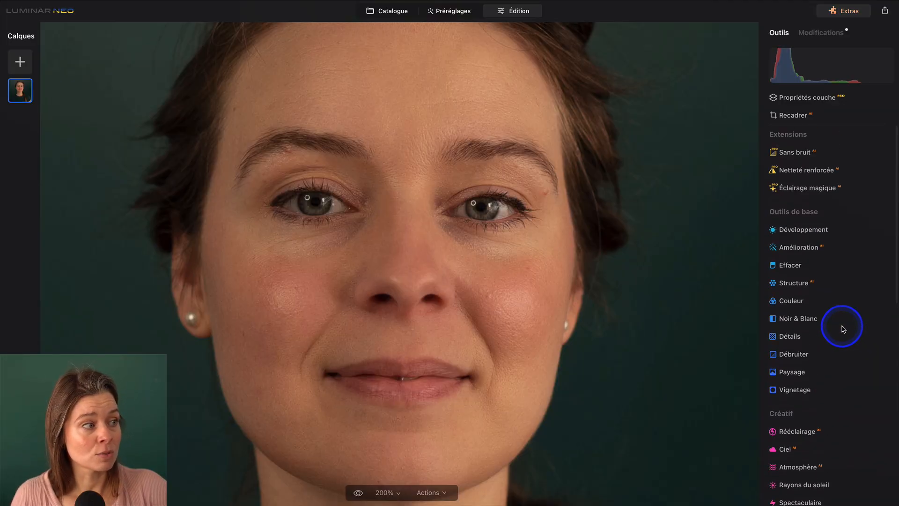
pyautogui.click(791, 266)
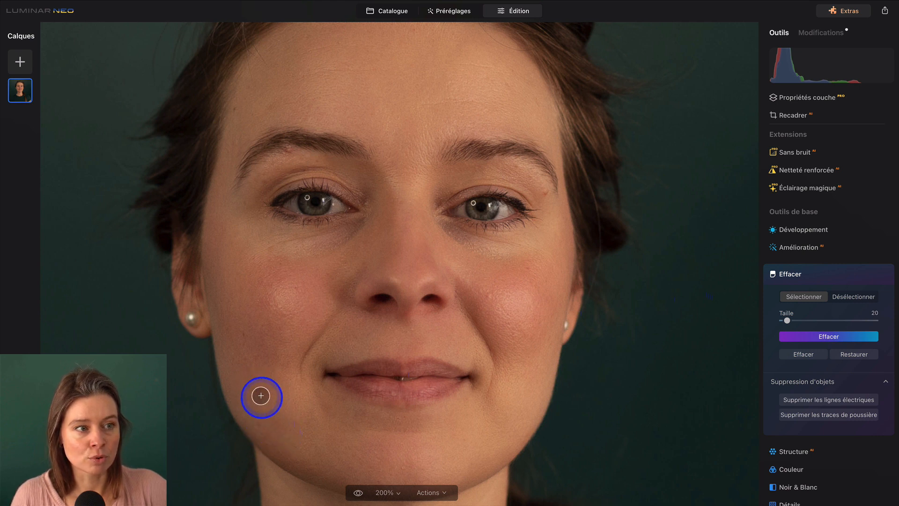
pyautogui.moveTo(787, 321); pyautogui.dragTo(781, 321)
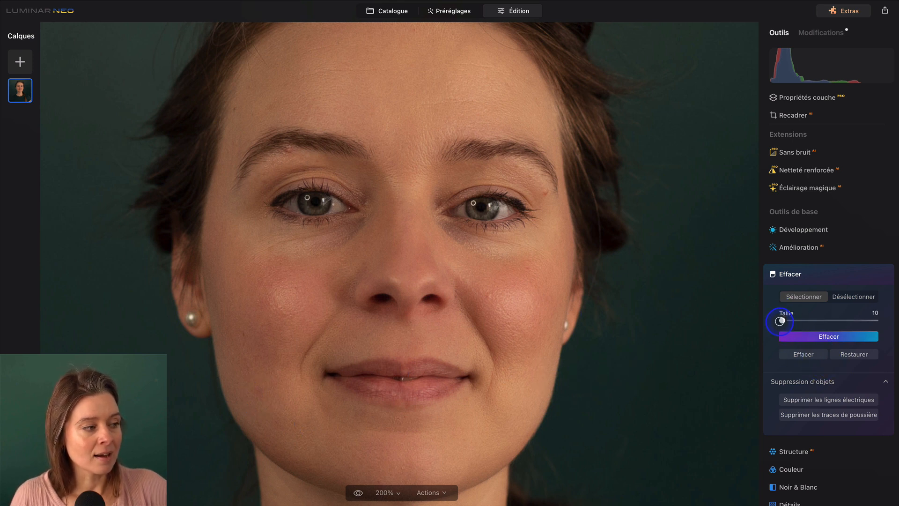
pyautogui.click(256, 393)
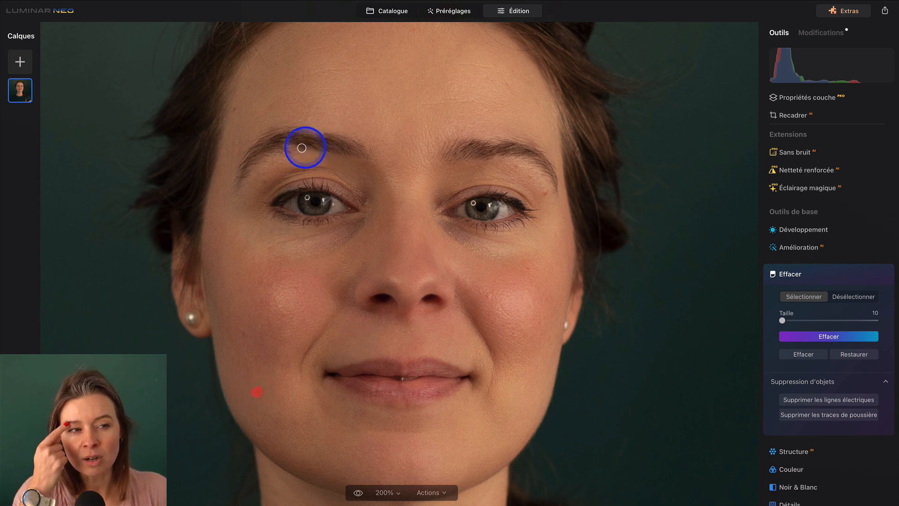
pyautogui.click(288, 150)
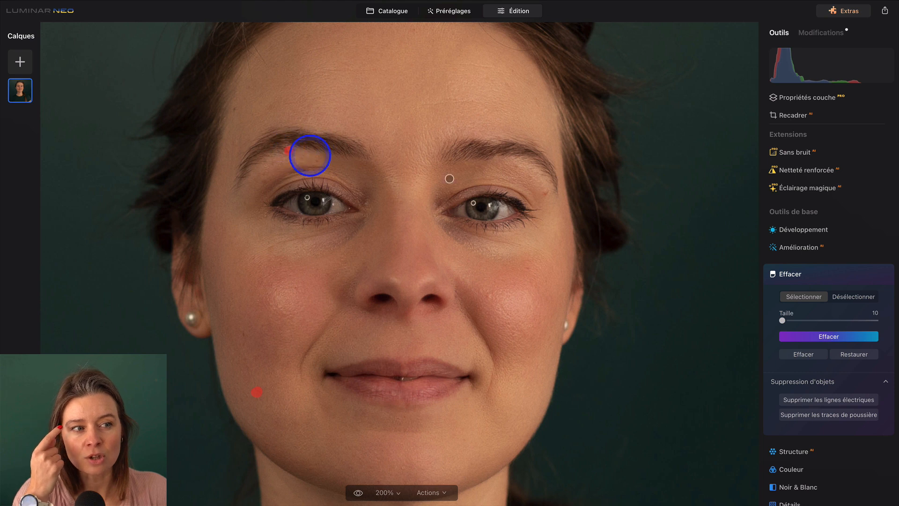
pyautogui.click(489, 298)
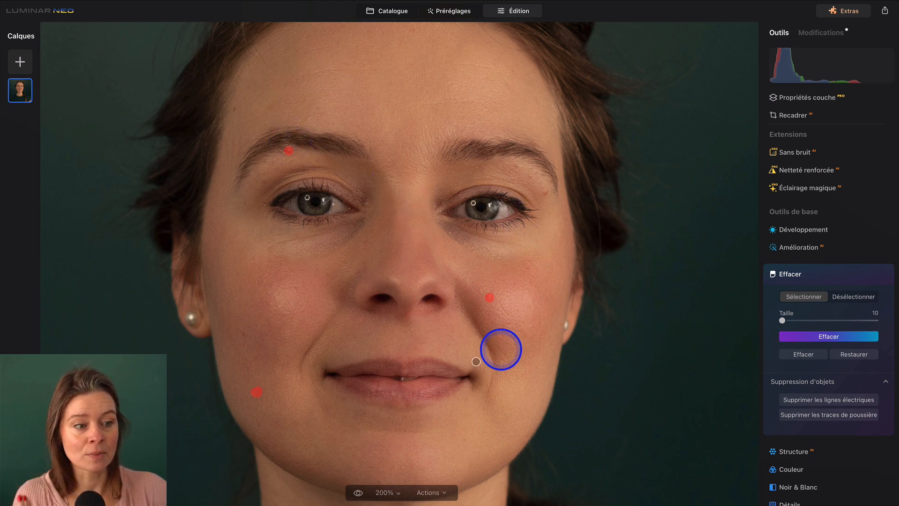
pyautogui.click(800, 339)
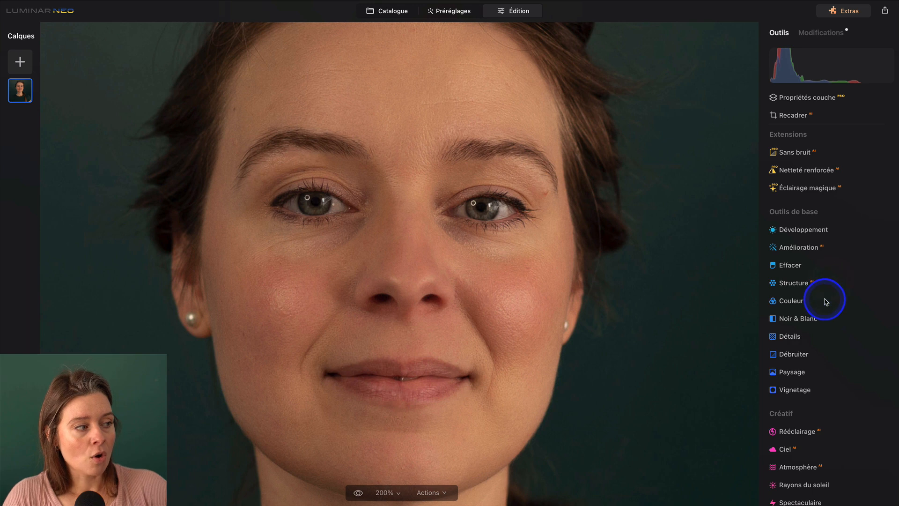
# - Brighten the face with the Visage tool by setting Visage lumière to 20, and compare it with the original photo
pyautogui.scroll(-10, 823, 298)
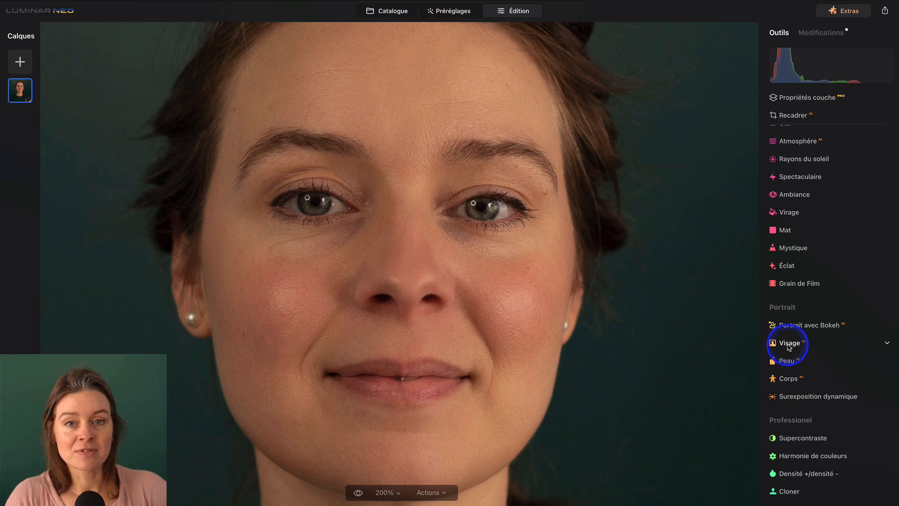
pyautogui.click(790, 345)
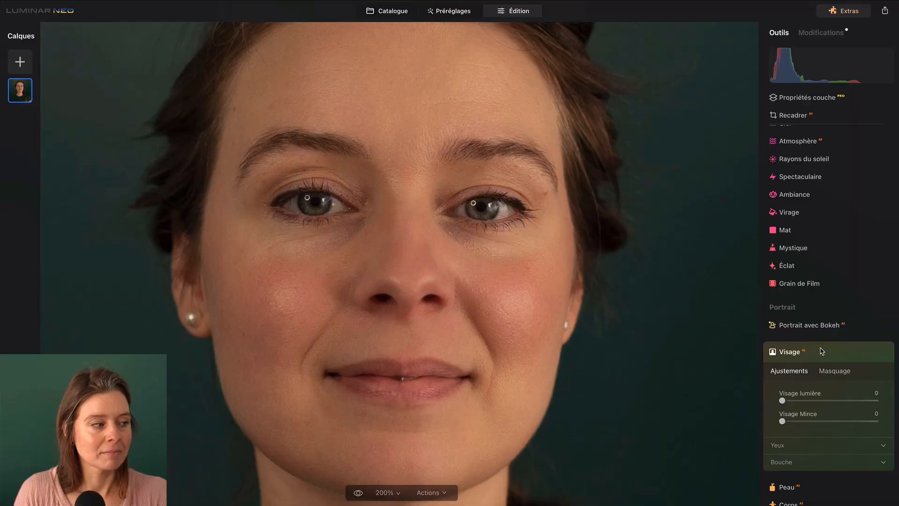
pyautogui.scroll(-3, 822, 351)
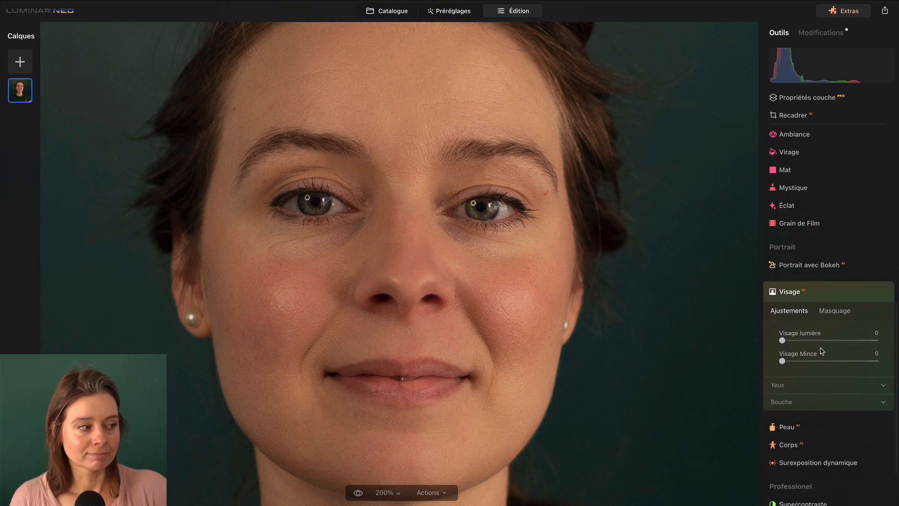
pyautogui.click(789, 390)
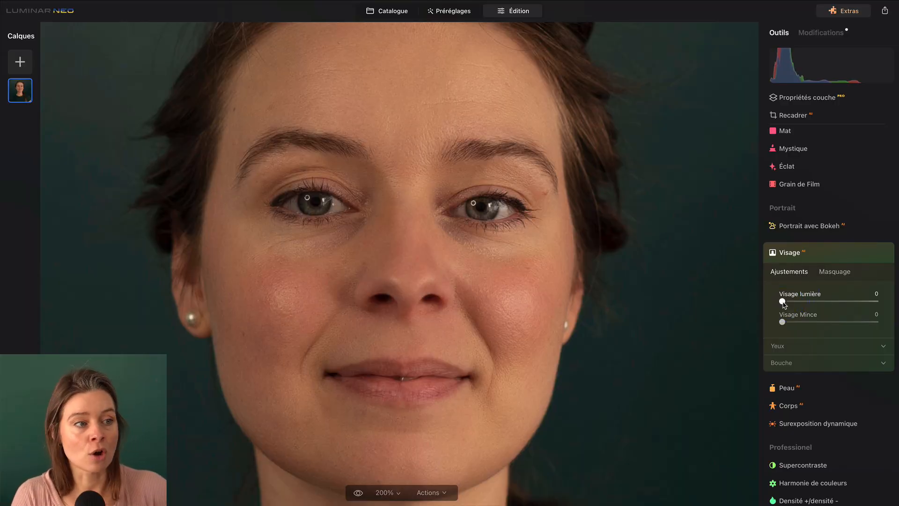
pyautogui.scroll(-5, 518, 313)
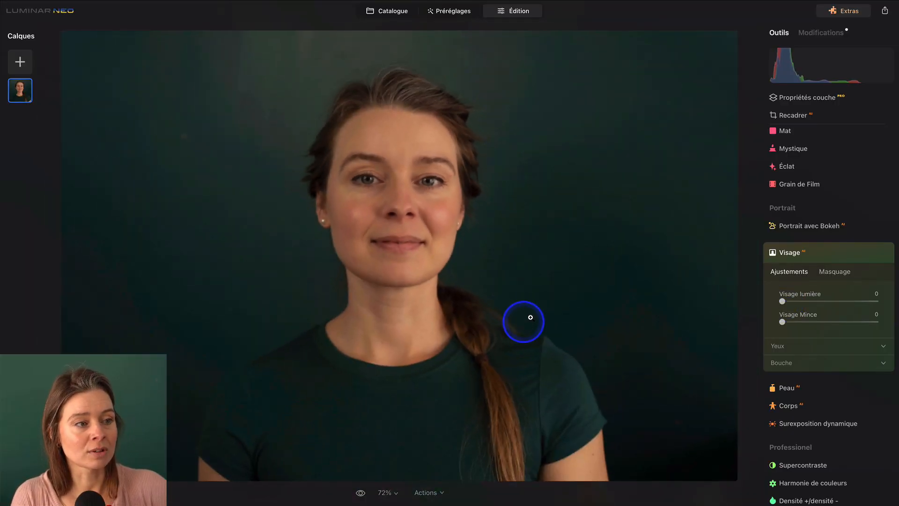
pyautogui.moveTo(782, 301); pyautogui.dragTo(835, 300)
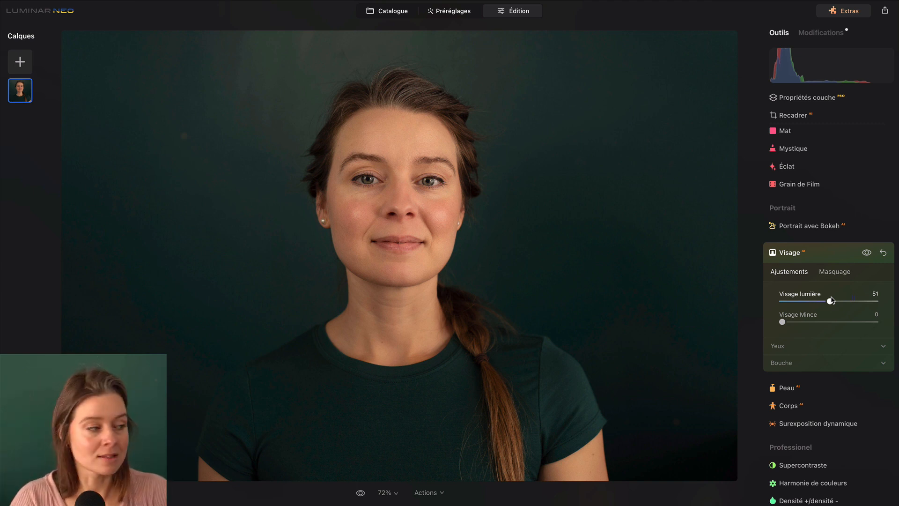
pyautogui.moveTo(830, 302); pyautogui.dragTo(825, 301)
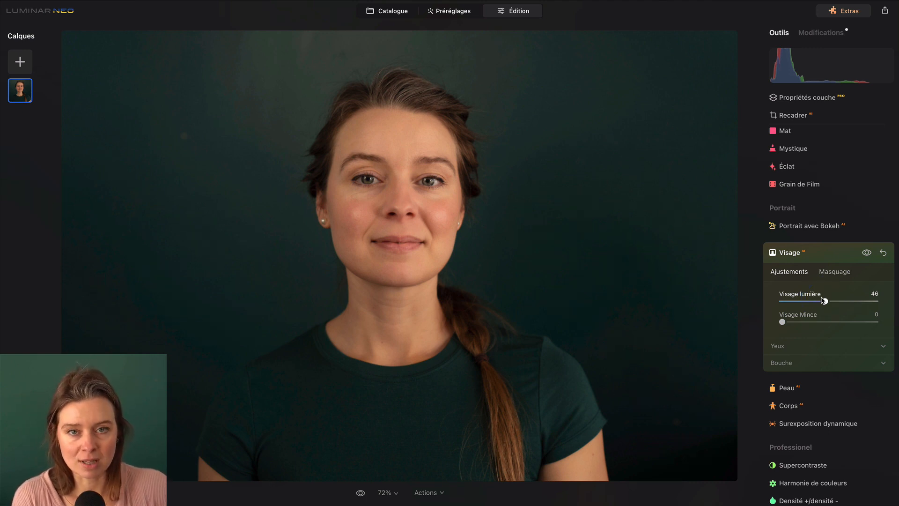
pyautogui.moveTo(824, 301); pyautogui.dragTo(801, 300)
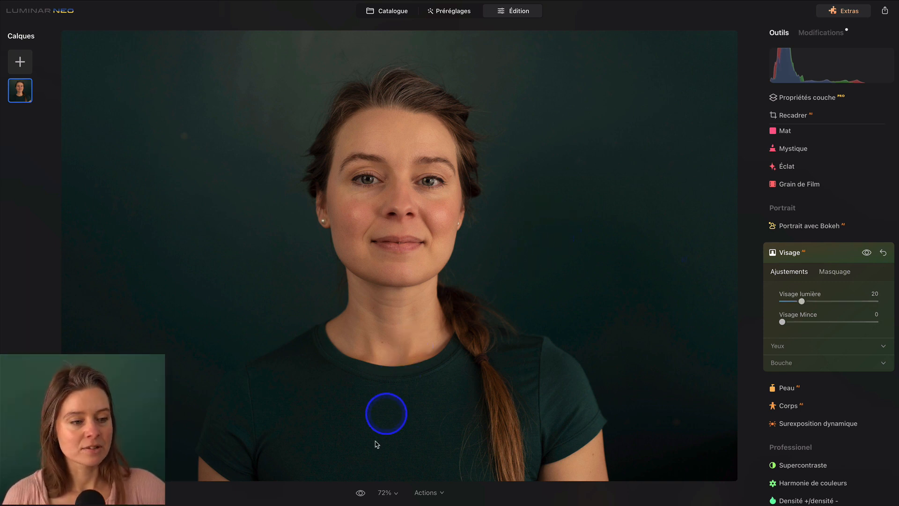
pyautogui.click(359, 491)
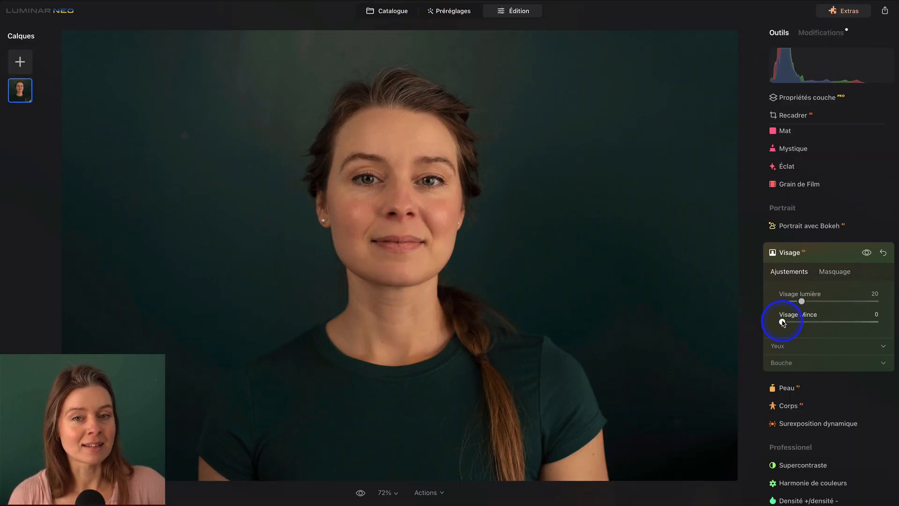
# - Try slimming the face with the Visage Mince setting
pyautogui.moveTo(782, 323); pyautogui.dragTo(878, 318)
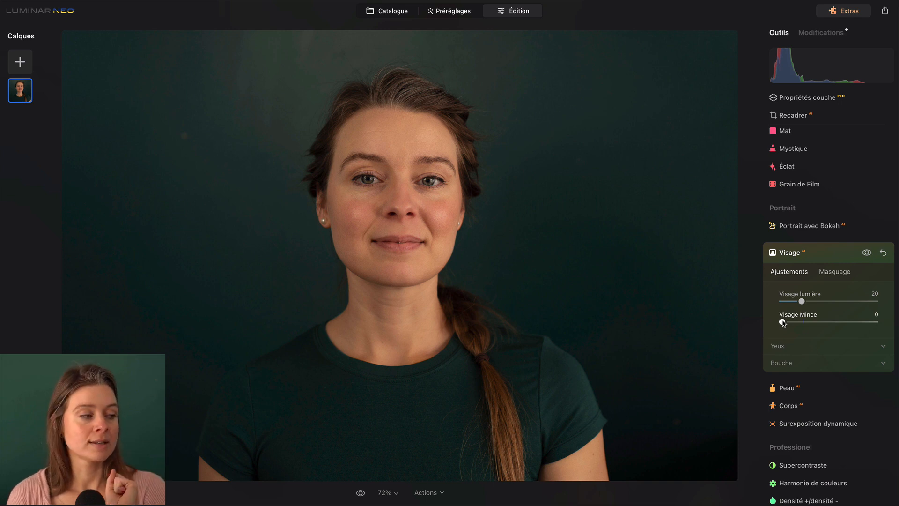
# - Try the Noisette and Marron iris colours in the Yeux settings of the Visage tool, viewing the eyes at 200%
pyautogui.click(782, 346)
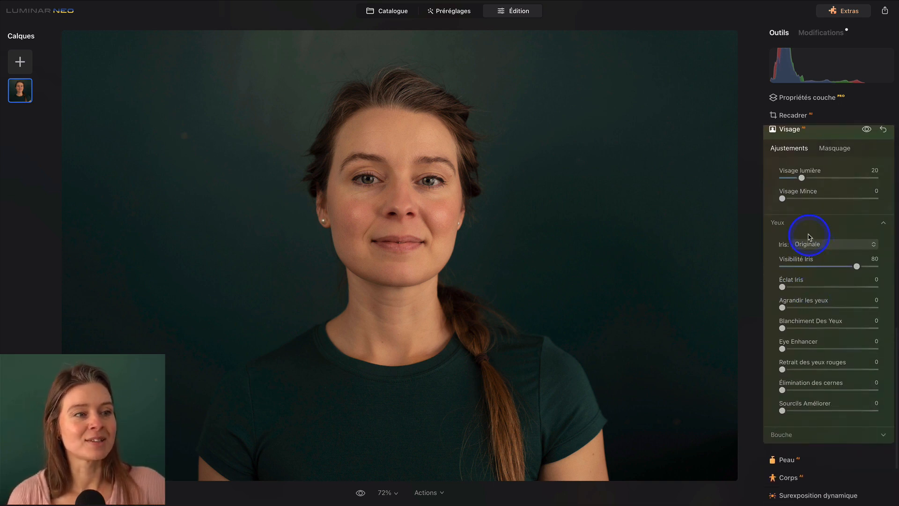
pyautogui.click(384, 492)
pyautogui.click(398, 443)
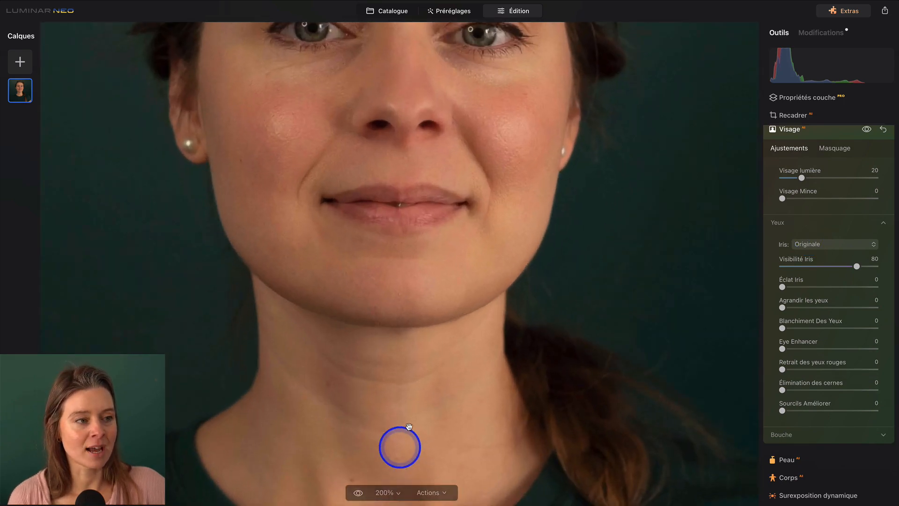
pyautogui.scroll(5, 583, 229)
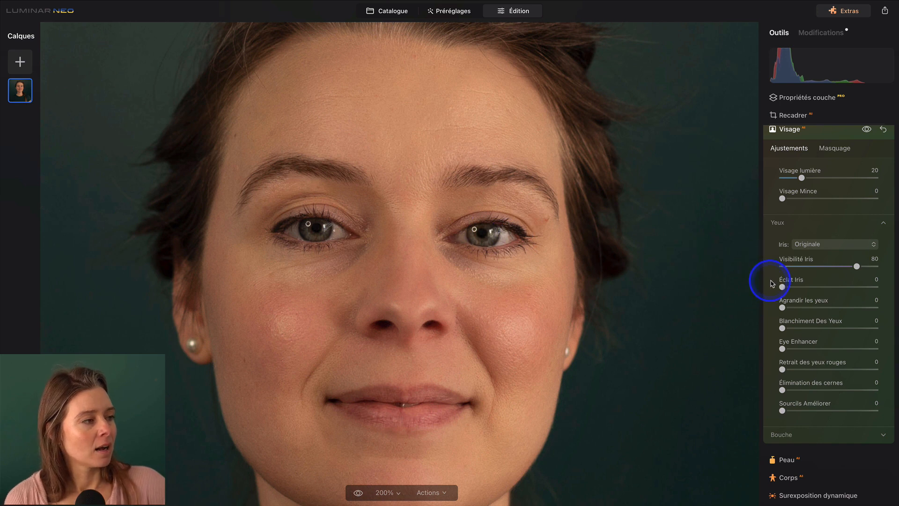
pyautogui.click(807, 244)
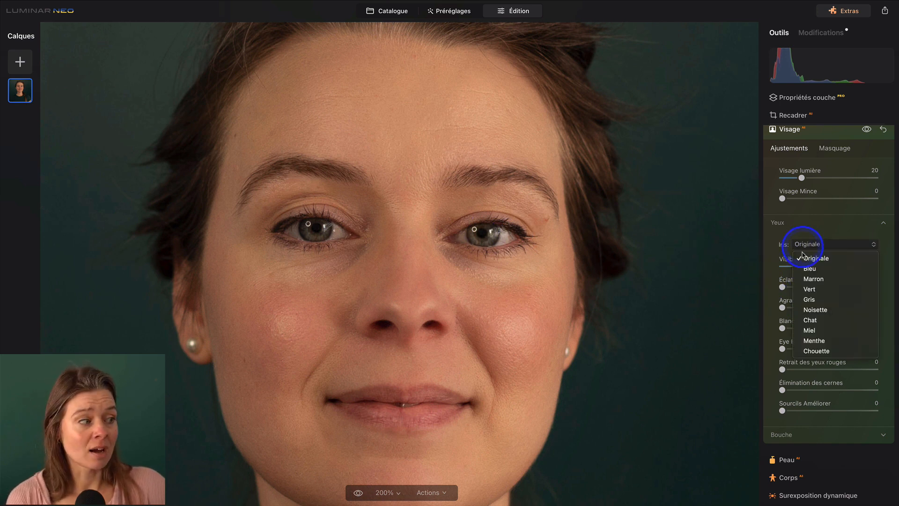
pyautogui.click(806, 309)
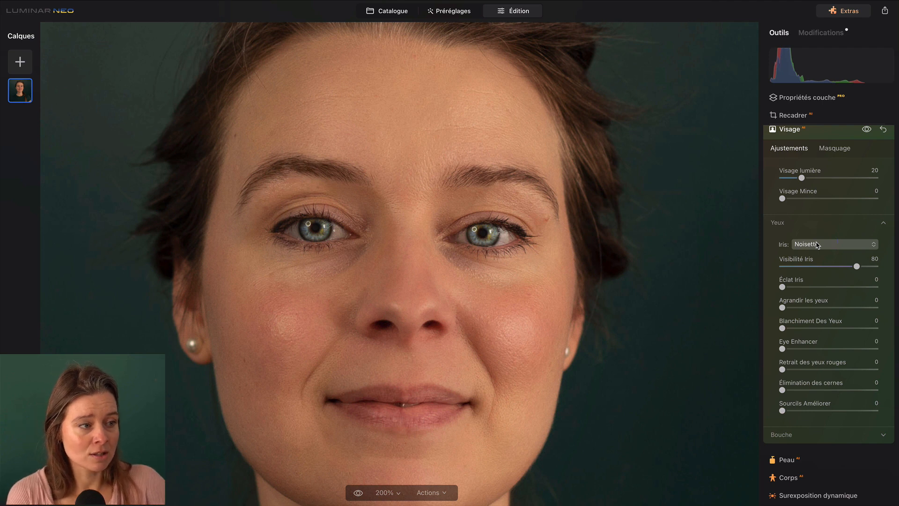
pyautogui.click(818, 244)
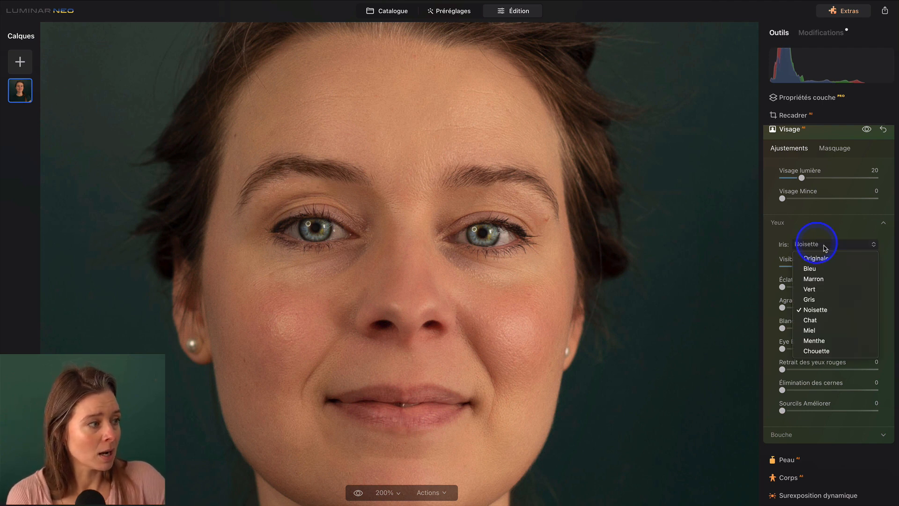
pyautogui.click(820, 280)
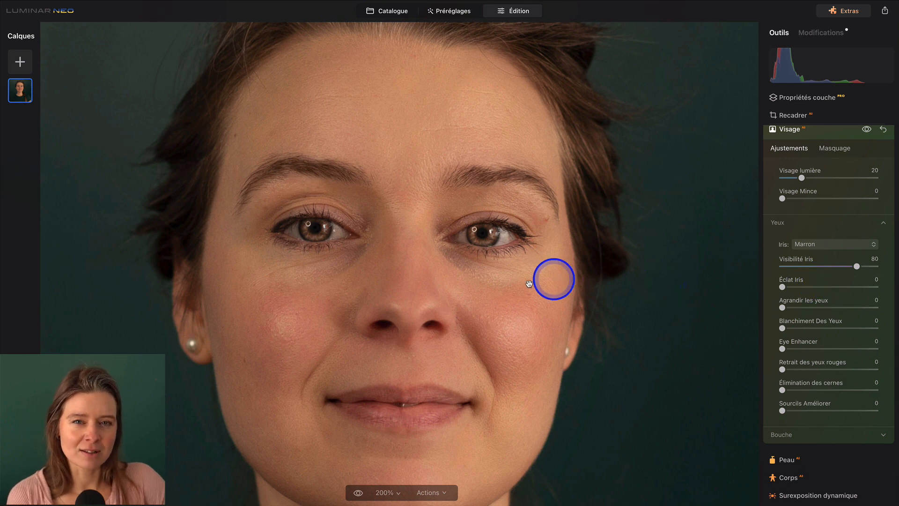
# - View the whole portrait with the brown irises, and try the Vert and Chat iris colours with the eyes at 200%
pyautogui.doubleClick(500, 289)
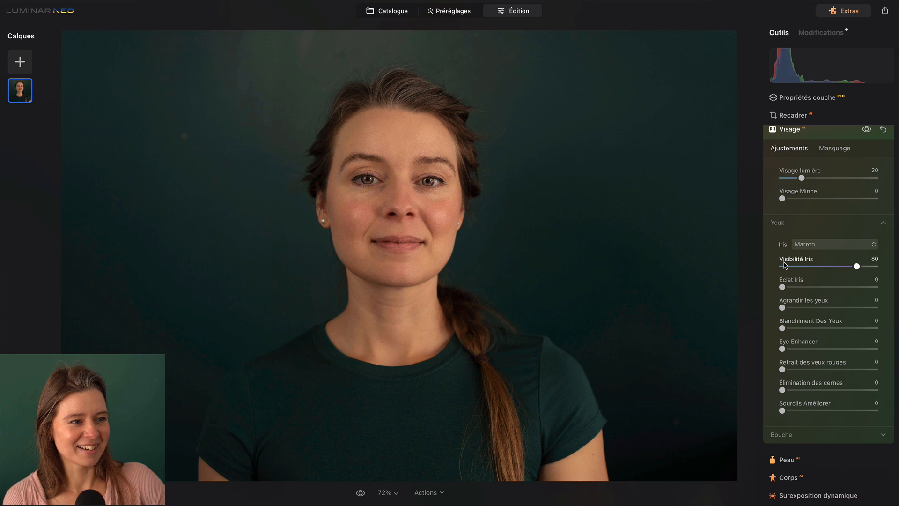
pyautogui.doubleClick(424, 216)
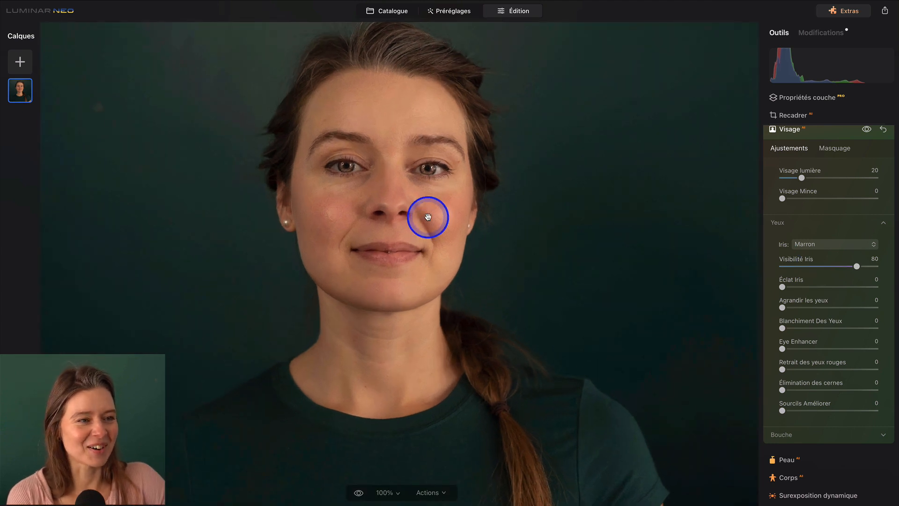
pyautogui.click(385, 492)
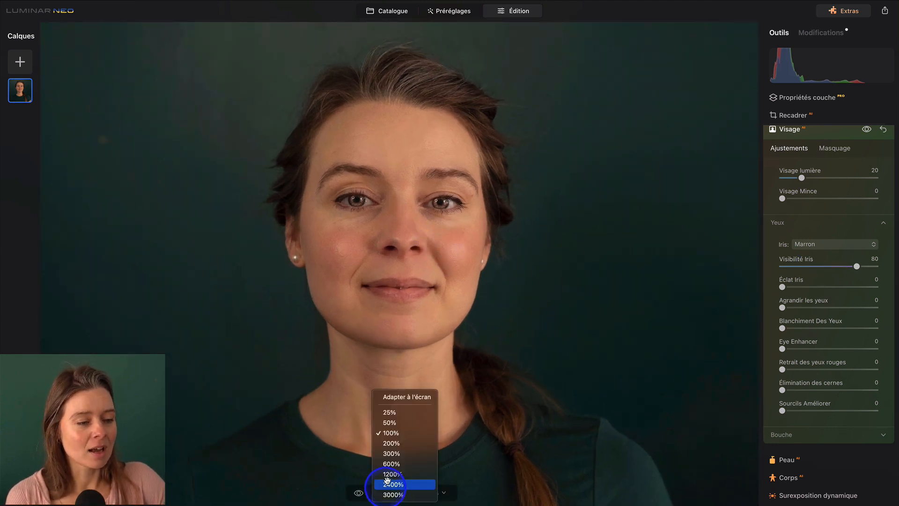
pyautogui.click(392, 443)
pyautogui.moveTo(428, 241); pyautogui.dragTo(428, 291)
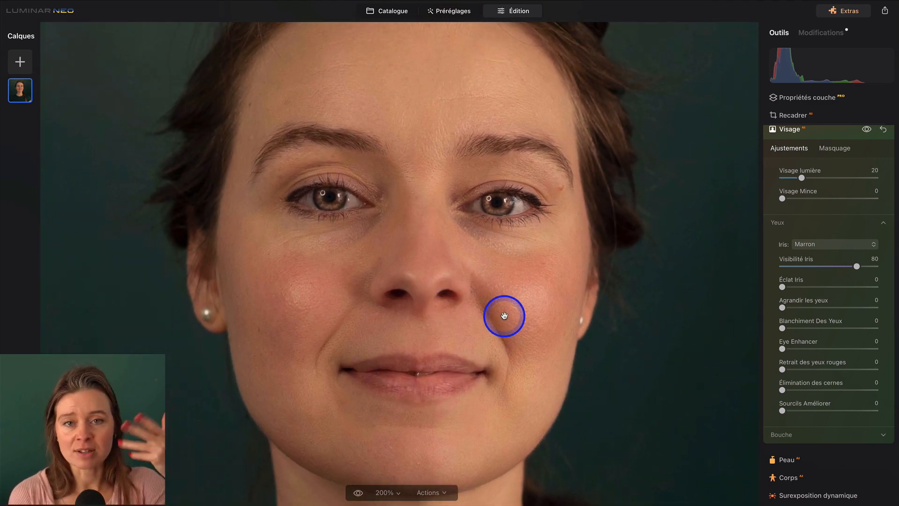
pyautogui.click(799, 245)
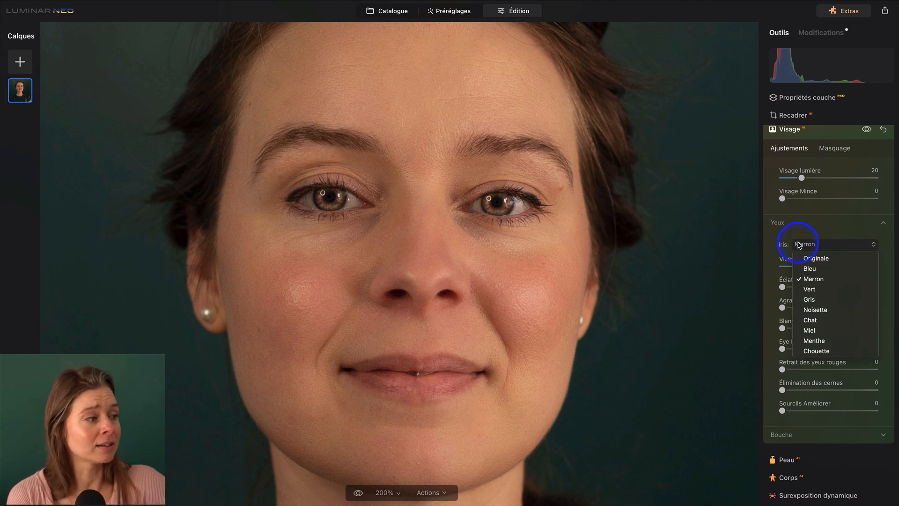
pyautogui.click(804, 289)
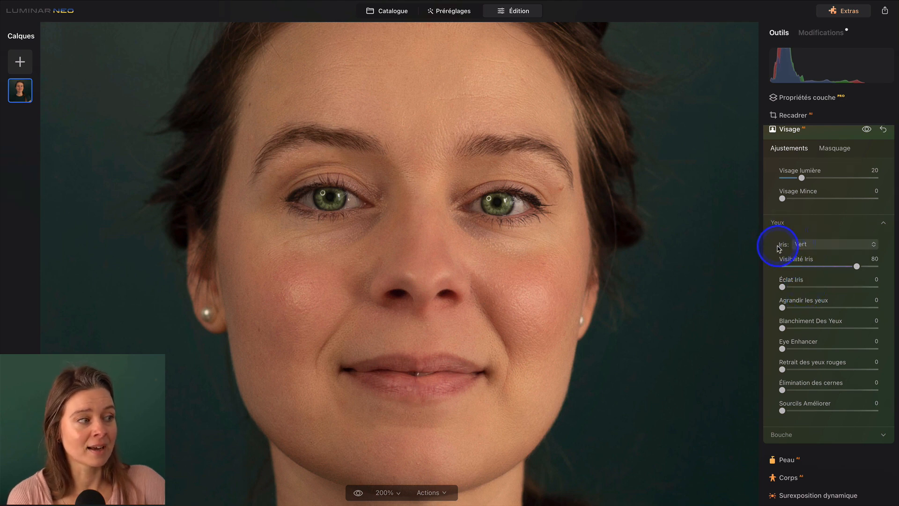
pyautogui.click(800, 244)
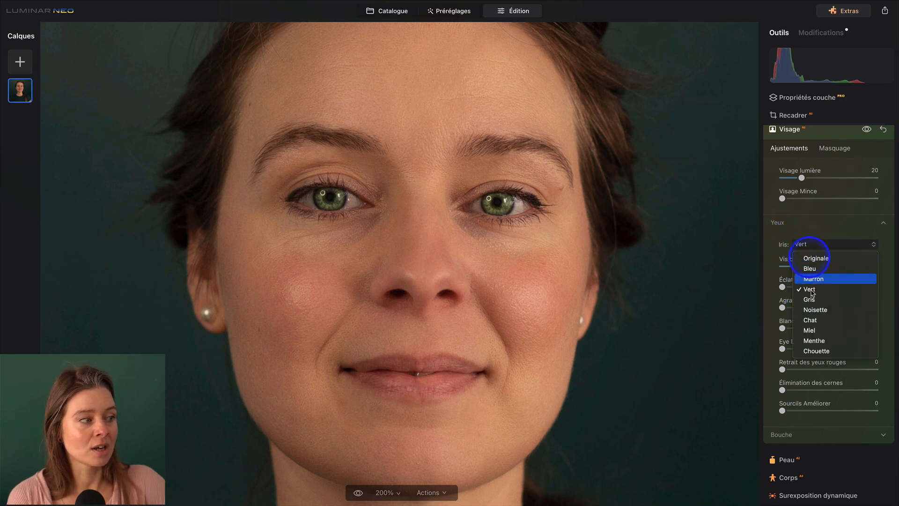
pyautogui.click(810, 320)
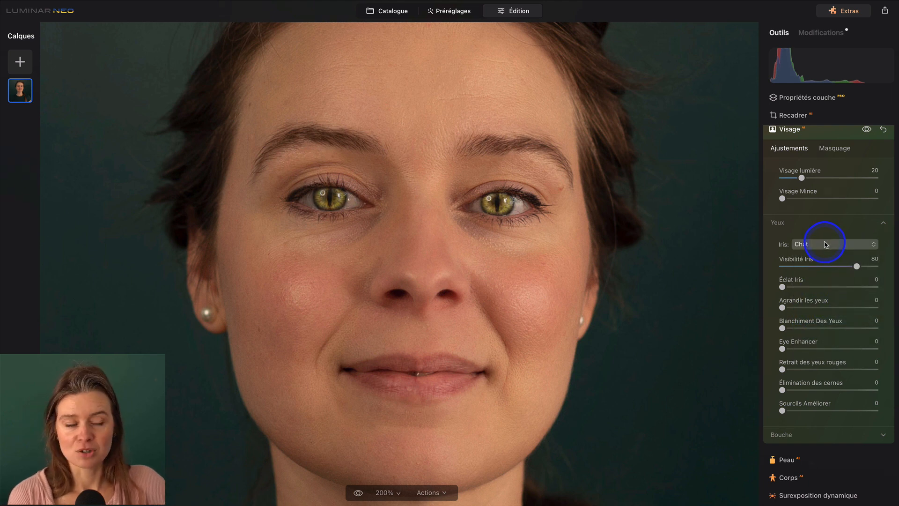
# - Try the Vert iris colour again in place of Chat and set Visibilité Iris to 81
pyautogui.click(826, 244)
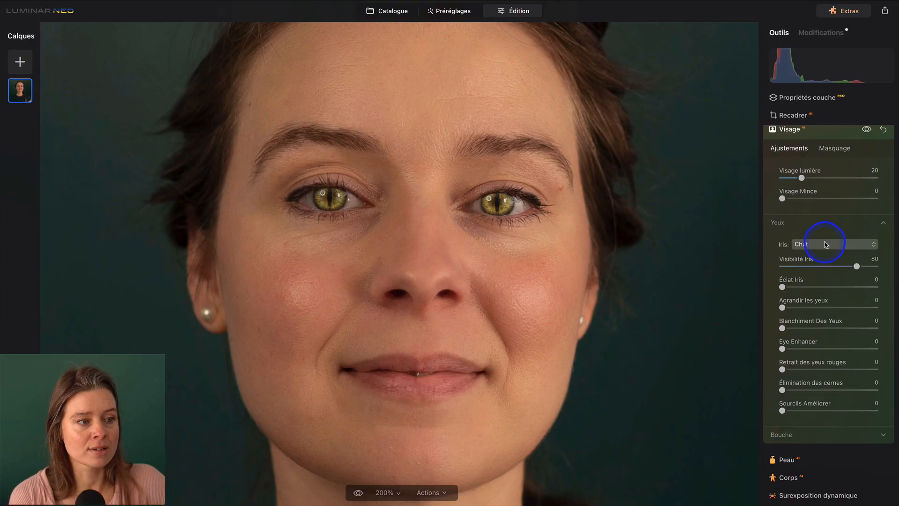
pyautogui.click(825, 244)
pyautogui.click(813, 289)
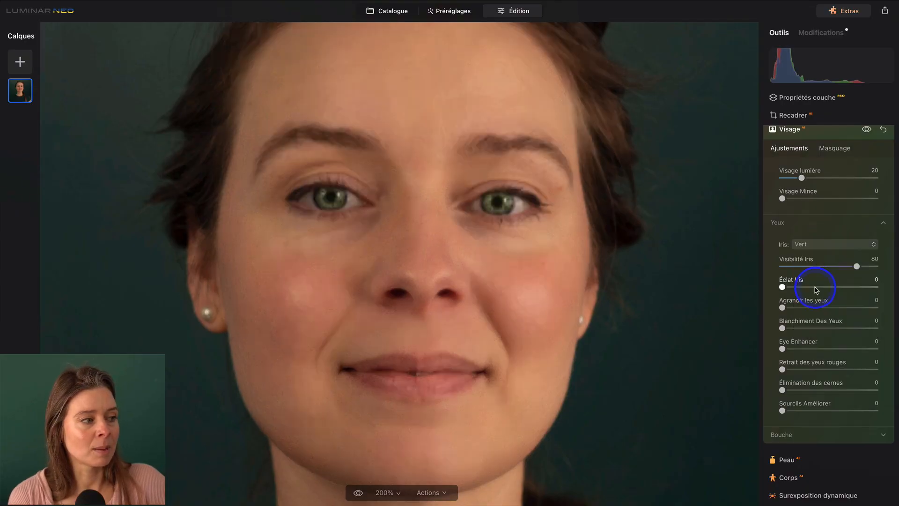
pyautogui.moveTo(800, 266); pyautogui.dragTo(858, 267)
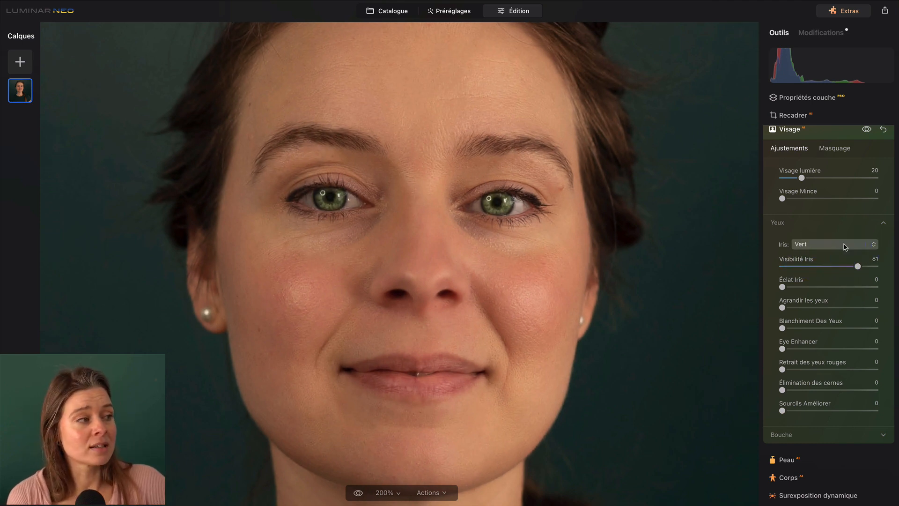
# - Restore the Originale iris colour and set Visibilité Iris to 84
pyautogui.click(846, 246)
pyautogui.click(833, 257)
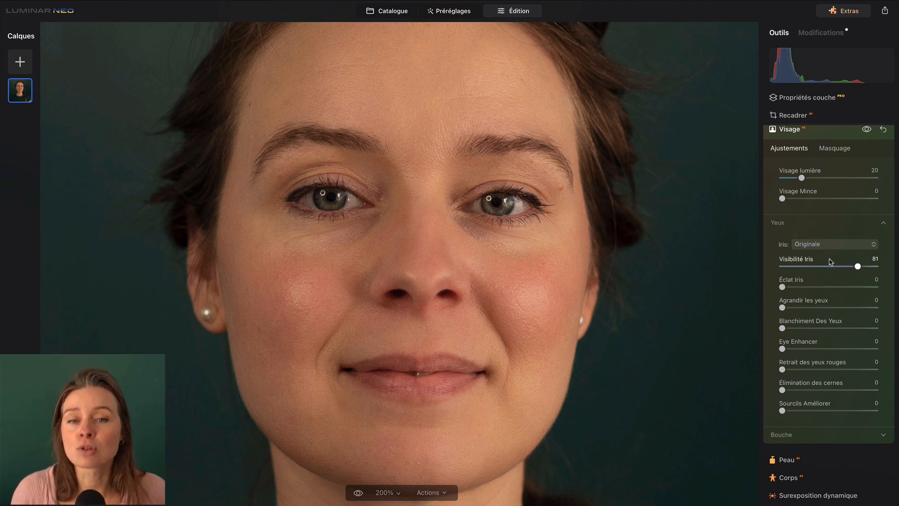
pyautogui.moveTo(858, 266)
pyautogui.mouseDown()
pyautogui.moveTo(875, 266)
pyautogui.moveTo(861, 267)
pyautogui.mouseUp()
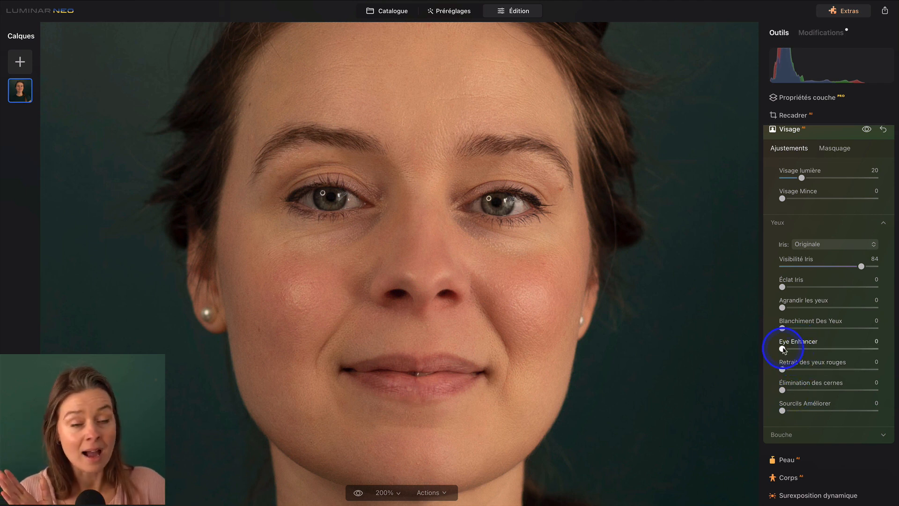
# - Try Eye Enhancer at 100, compare the eyes with the Visage tool switched off and on, and reduce Eye Enhancer to 73
pyautogui.moveTo(782, 349); pyautogui.dragTo(879, 349)
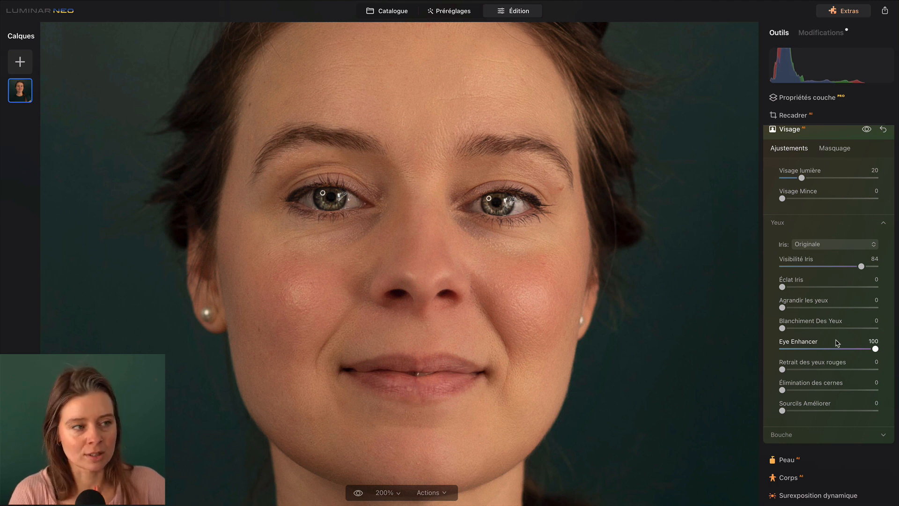
pyautogui.click(867, 131)
pyautogui.click(867, 132)
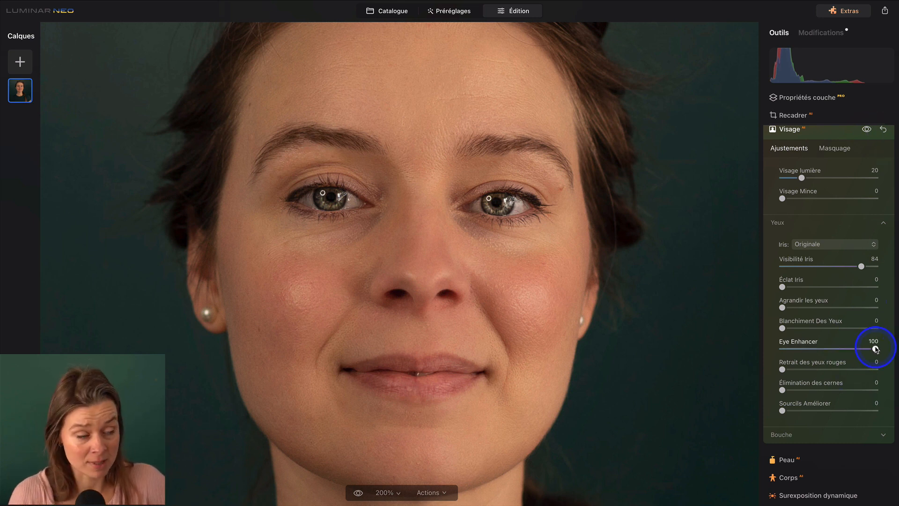
pyautogui.moveTo(875, 348); pyautogui.dragTo(850, 348)
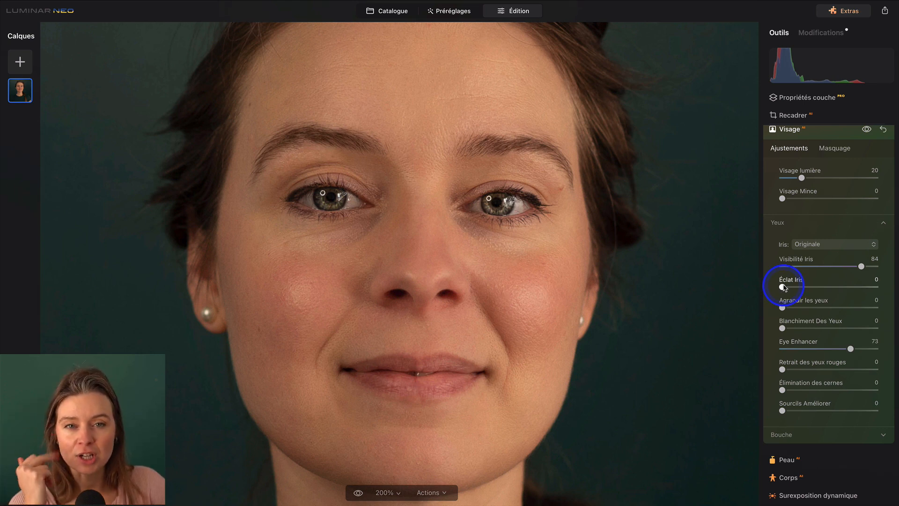
# - Set Éclat Iris to 42, try Agrandir les yeux at 100 and reset it to 0, and set Blanchiment Des Yeux to 74
pyautogui.moveTo(783, 287); pyautogui.dragTo(867, 286)
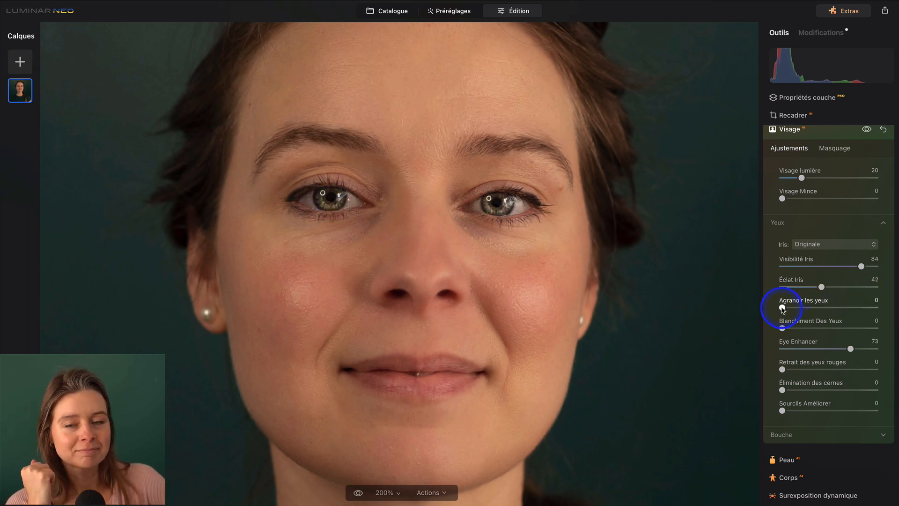
pyautogui.moveTo(782, 309); pyautogui.dragTo(875, 308)
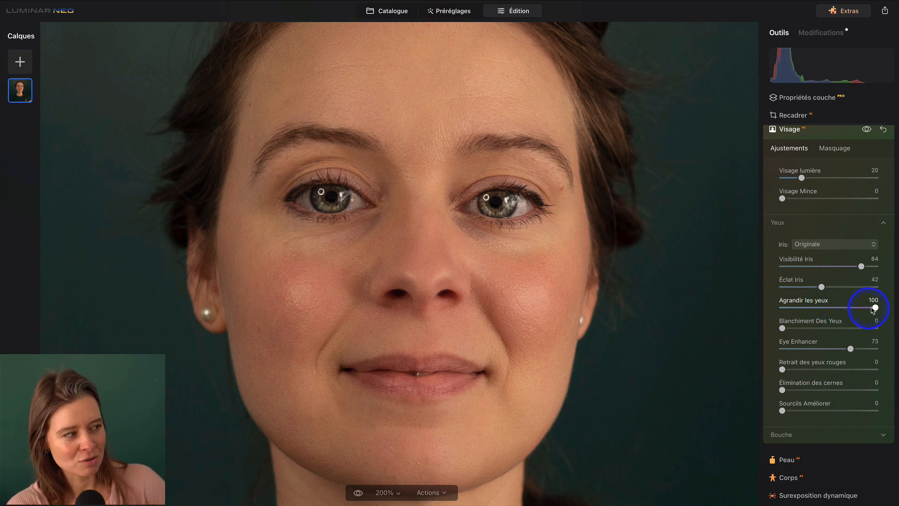
pyautogui.moveTo(876, 307); pyautogui.dragTo(852, 328)
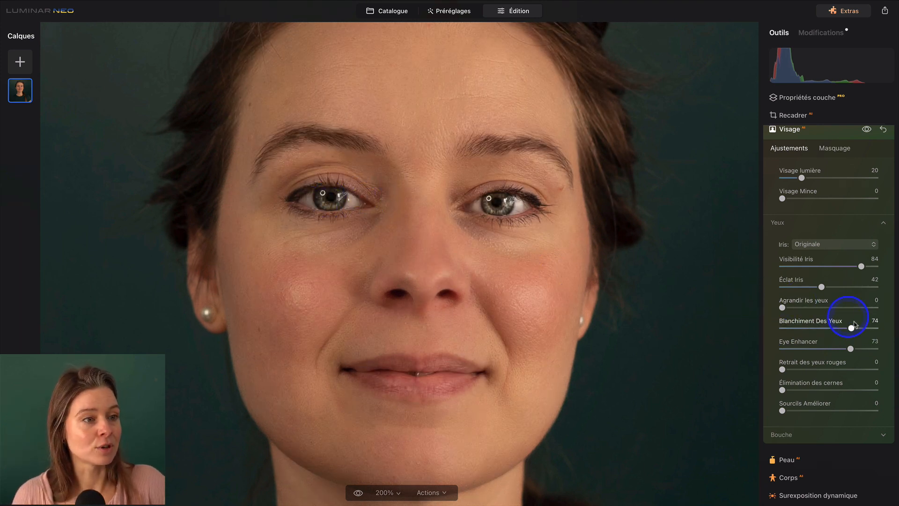
# - Set Retrait des yeux rouges to 67, Élimination des cernes to 100 and Sourcils Améliorer to 65, and compare with the original photo
pyautogui.click(846, 369)
pyautogui.click(782, 393)
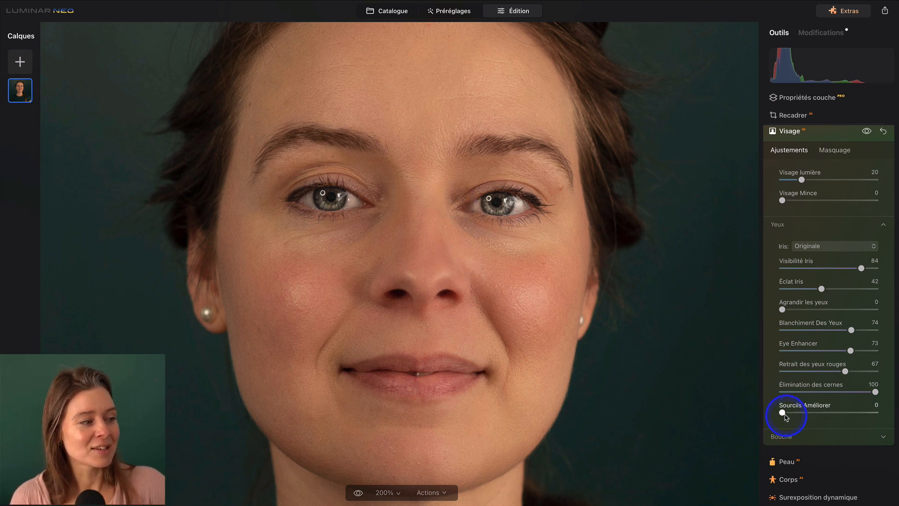
pyautogui.moveTo(784, 414); pyautogui.dragTo(849, 412)
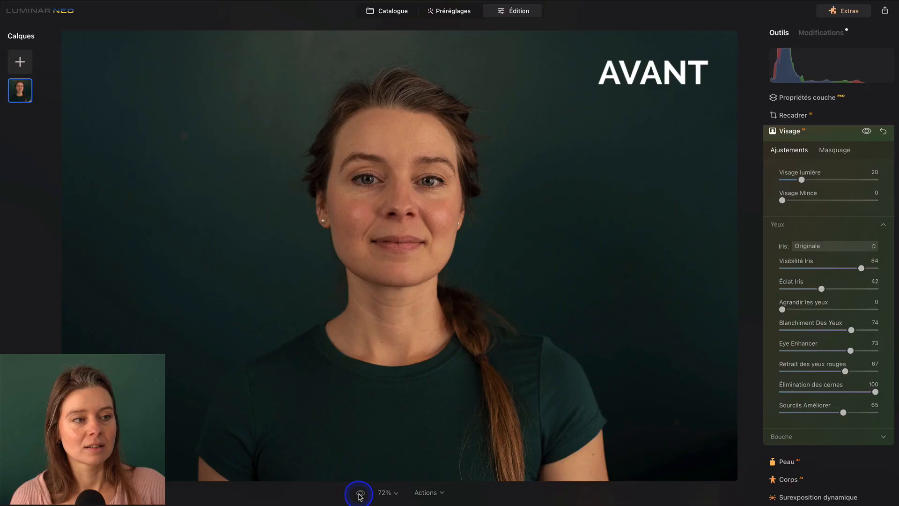
pyautogui.click(360, 494)
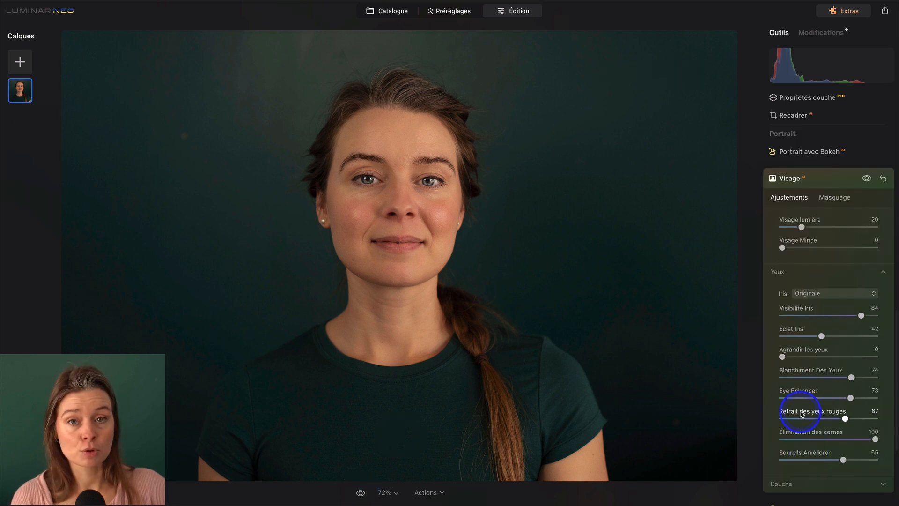
# - Darken the lips in the Bouche settings by setting Assombrissement des lèvres to 64, leaving Blanchissement dentaire at 0
pyautogui.scroll(-2, 801, 417)
pyautogui.click(794, 446)
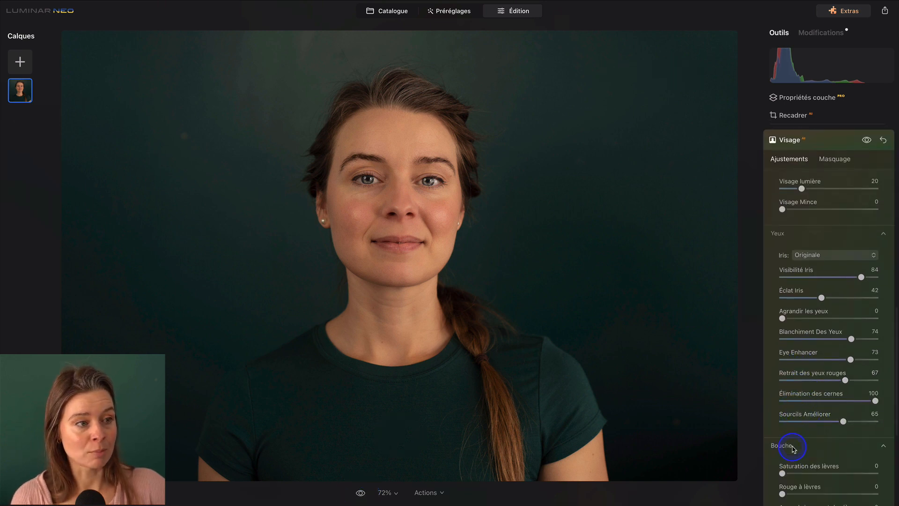
pyautogui.scroll(-1, 797, 446)
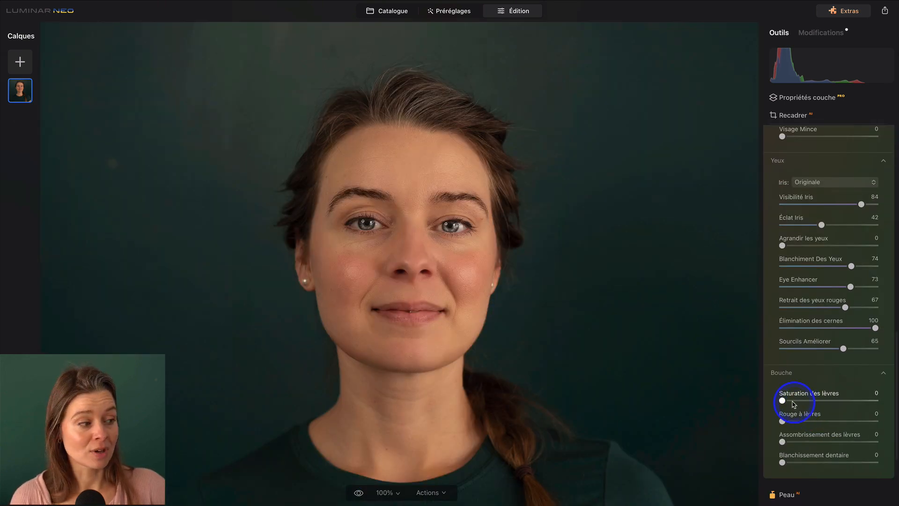
pyautogui.moveTo(784, 400); pyautogui.dragTo(851, 437)
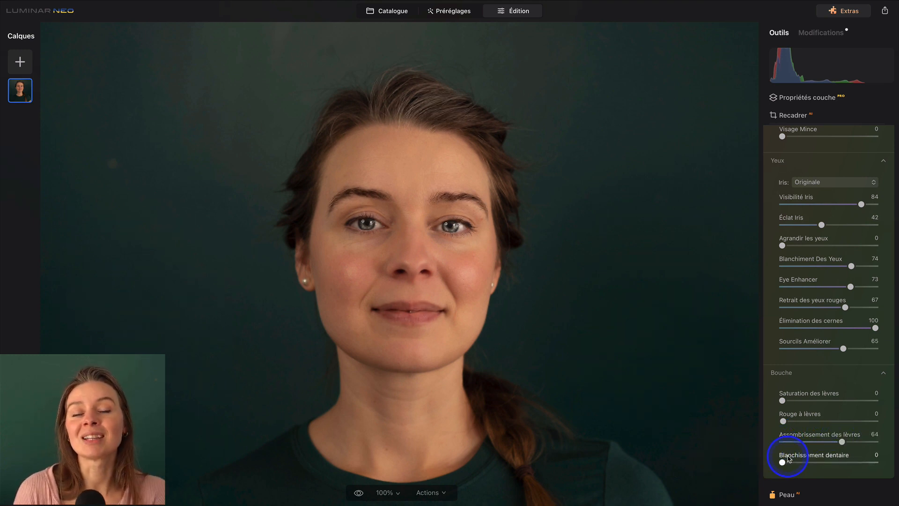
pyautogui.moveTo(790, 459)
pyautogui.mouseDown()
pyautogui.moveTo(803, 457)
pyautogui.moveTo(782, 459)
pyautogui.mouseUp()
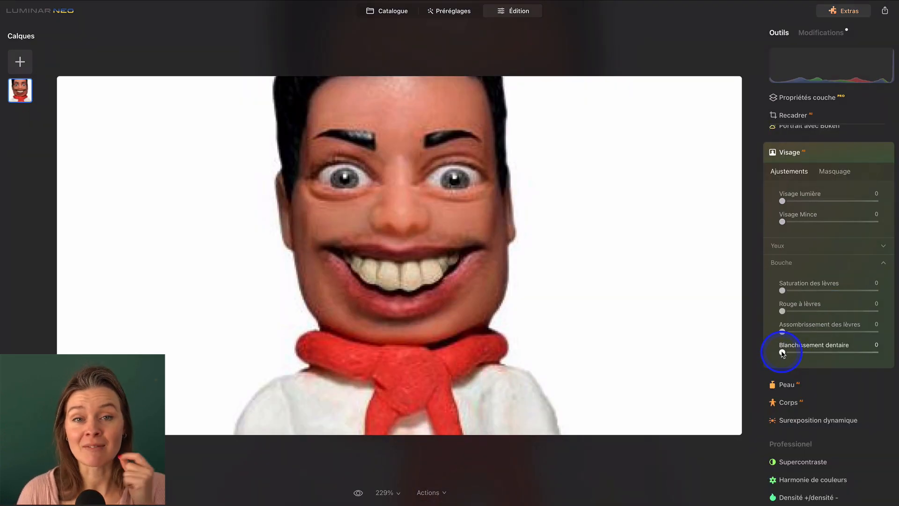
# - Whiten the teeth of the smiling puppet by setting Blanchissement dentaire to 100, and compare with the original image
pyautogui.moveTo(782, 354); pyautogui.dragTo(885, 349)
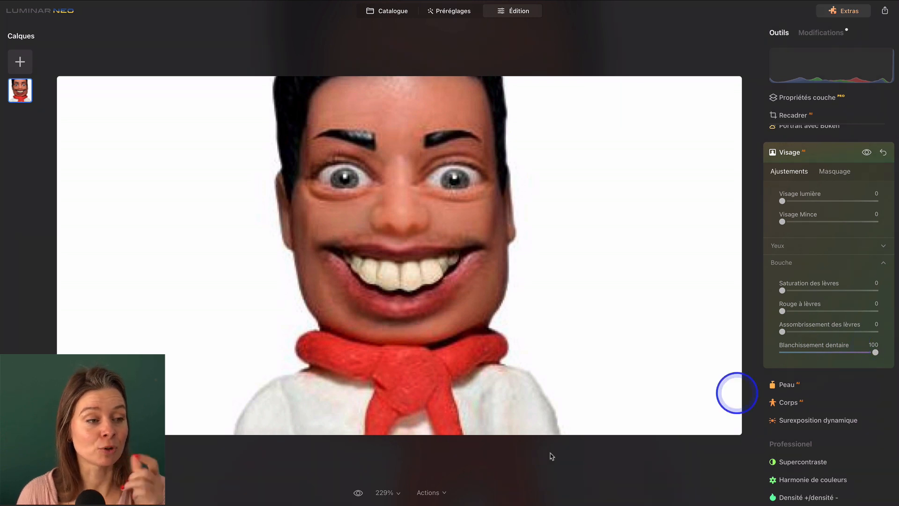
pyautogui.click(357, 493)
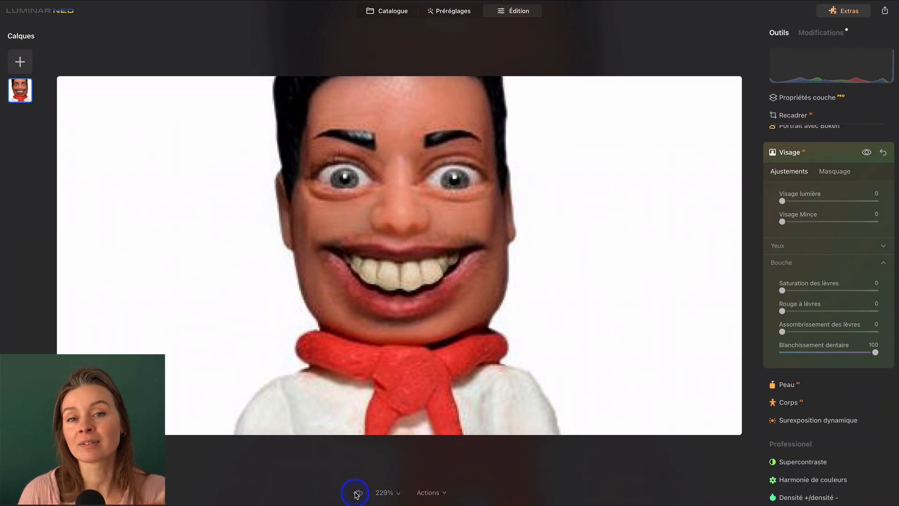
# - Compare the puppet with its original, and review the Visage, Yeux and Peau edits applied to the woman's portrait
pyautogui.click(357, 494)
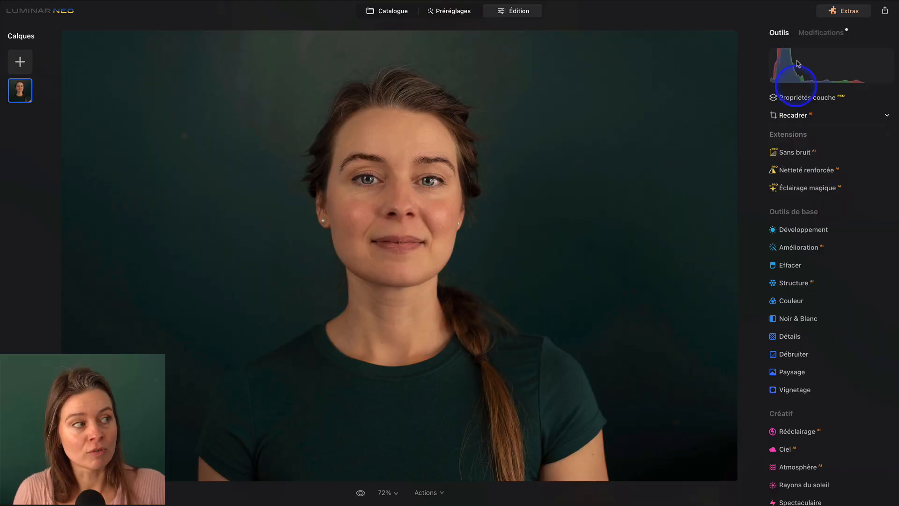
pyautogui.click(807, 34)
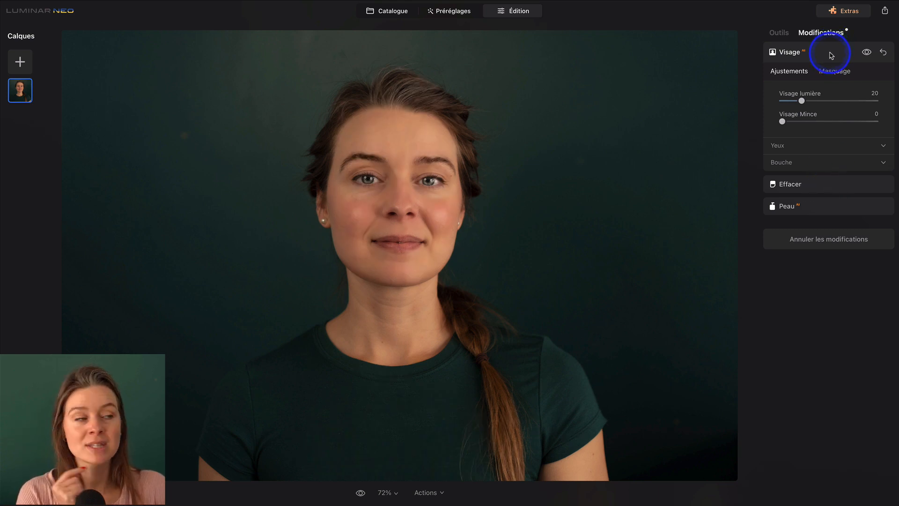
pyautogui.click(814, 145)
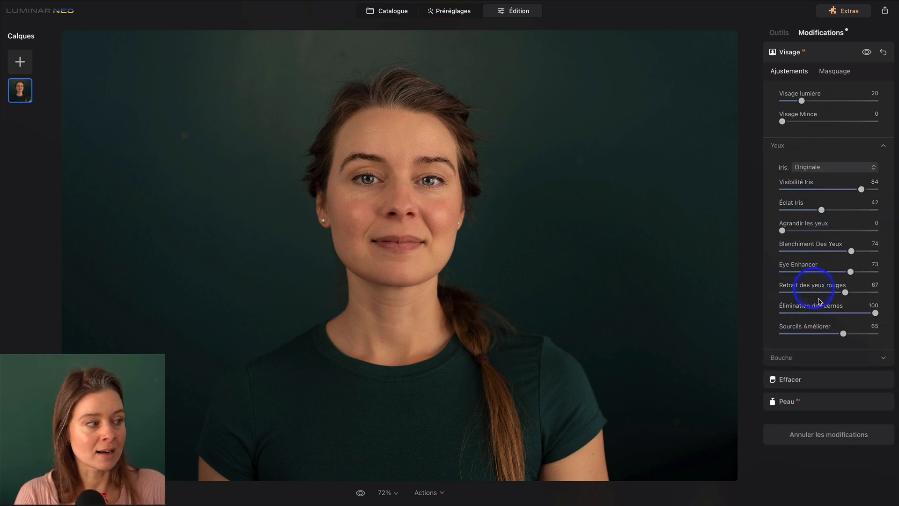
pyautogui.click(799, 403)
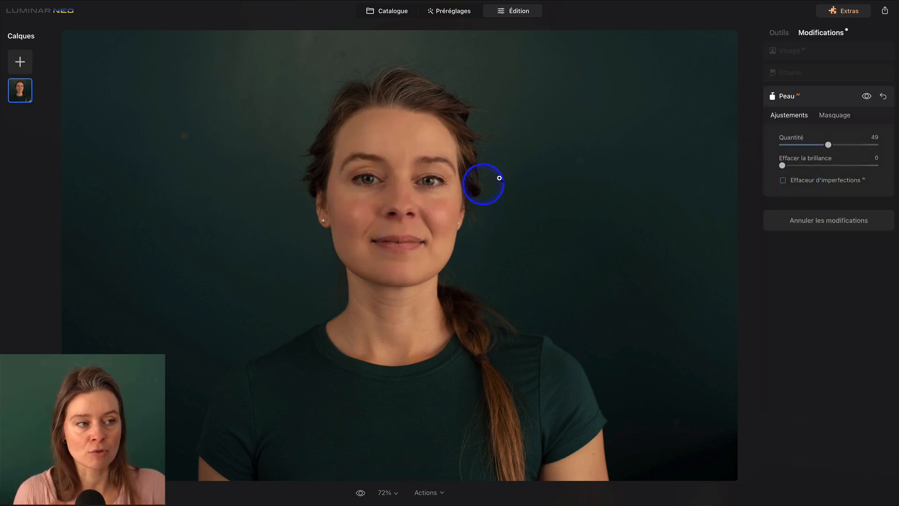
pyautogui.moveTo(816, 142); pyautogui.dragTo(805, 147)
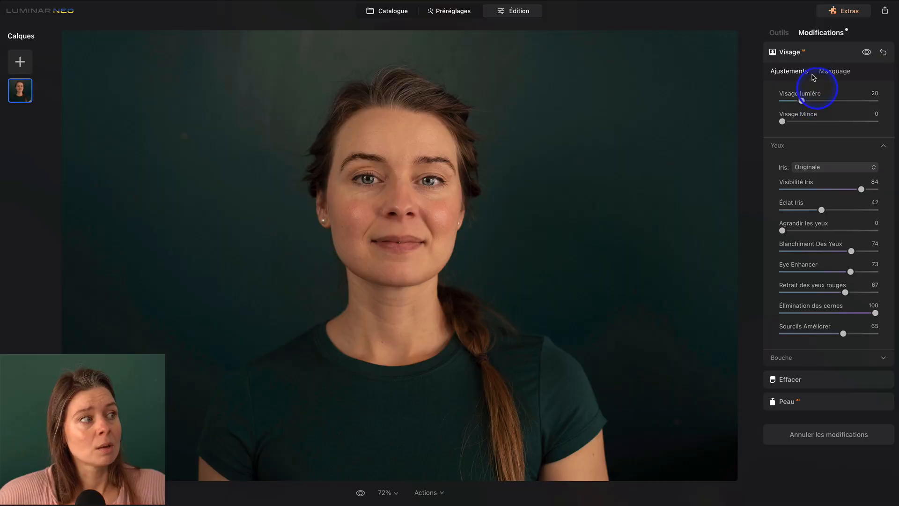
# - Start a new Visage adjustment on the portrait and raise Eye Enhancer in its Yeux settings
pyautogui.click(779, 32)
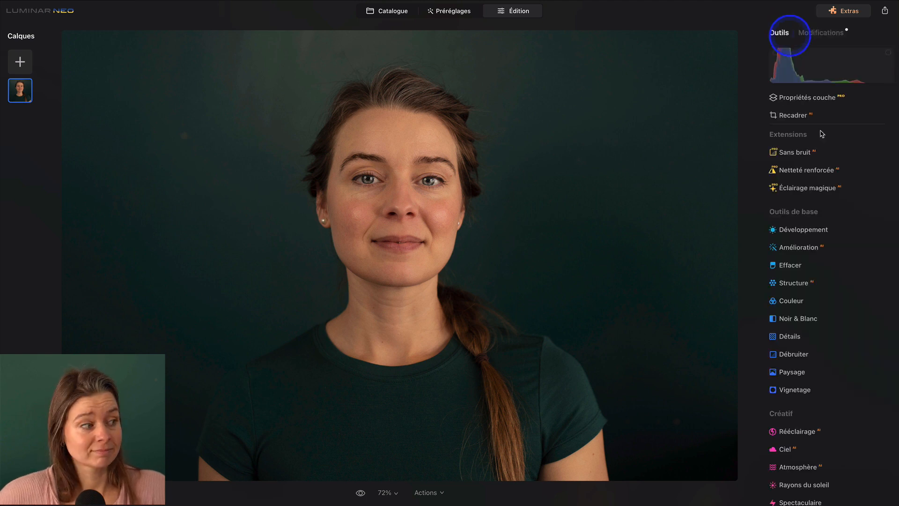
pyautogui.scroll(-6, 803, 380)
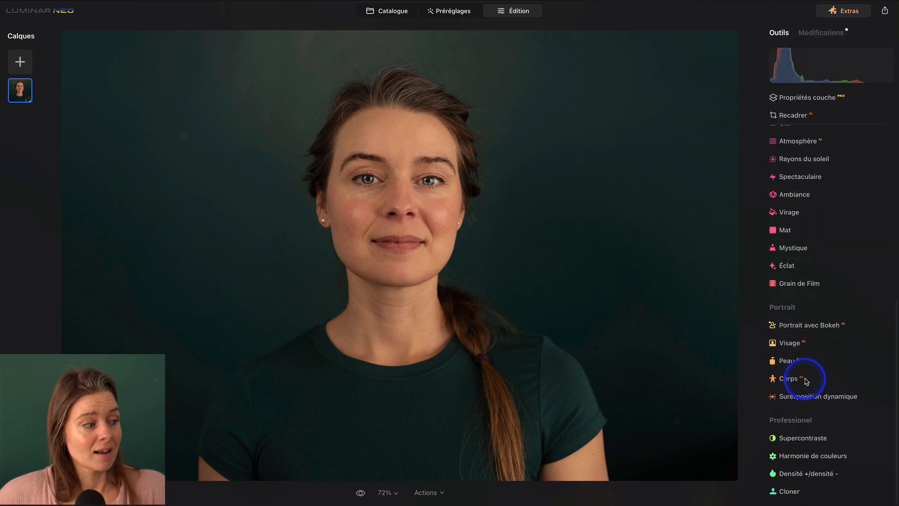
pyautogui.click(796, 344)
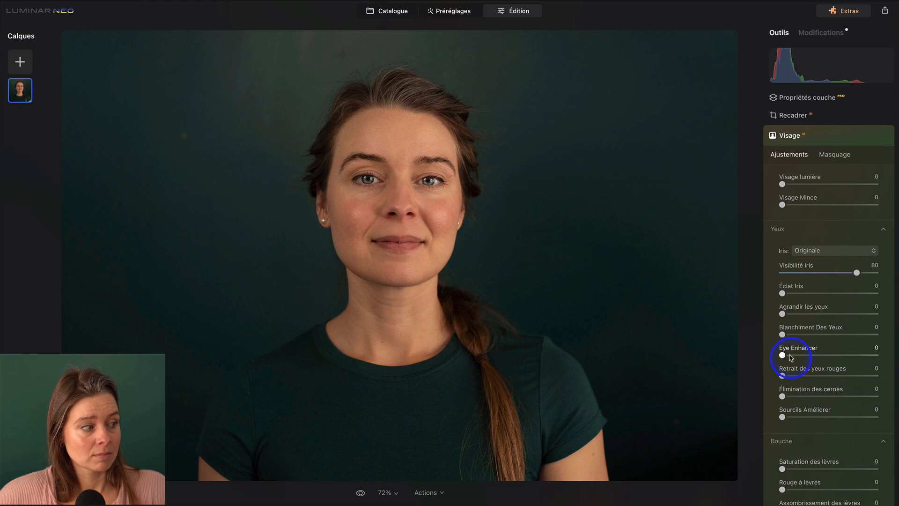
pyautogui.moveTo(782, 355); pyautogui.dragTo(853, 356)
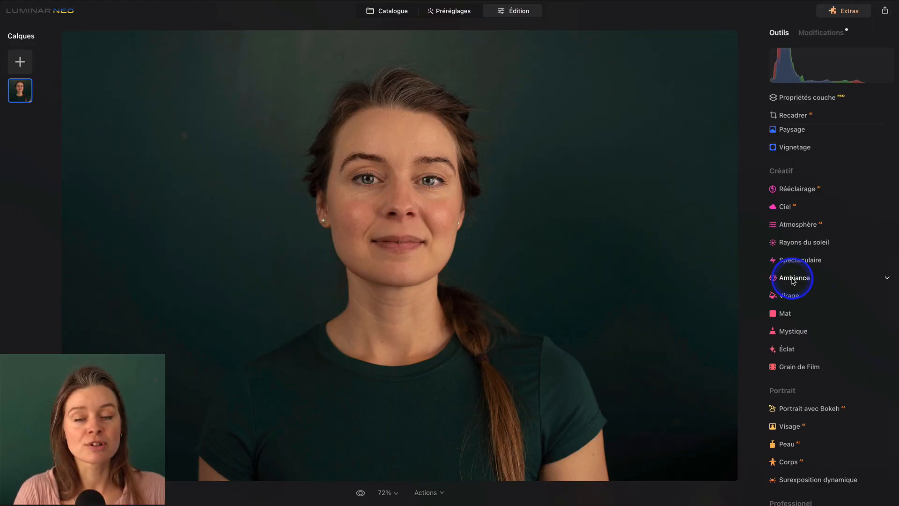
# - Try the Athena LUT from Nuances de portrait in the Ambiance tool with Quantité at 56
pyautogui.click(793, 279)
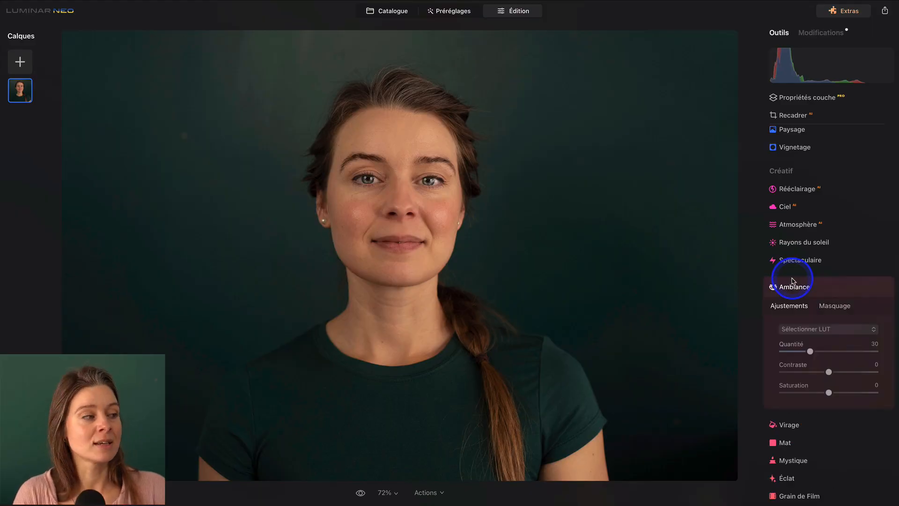
pyautogui.click(814, 330)
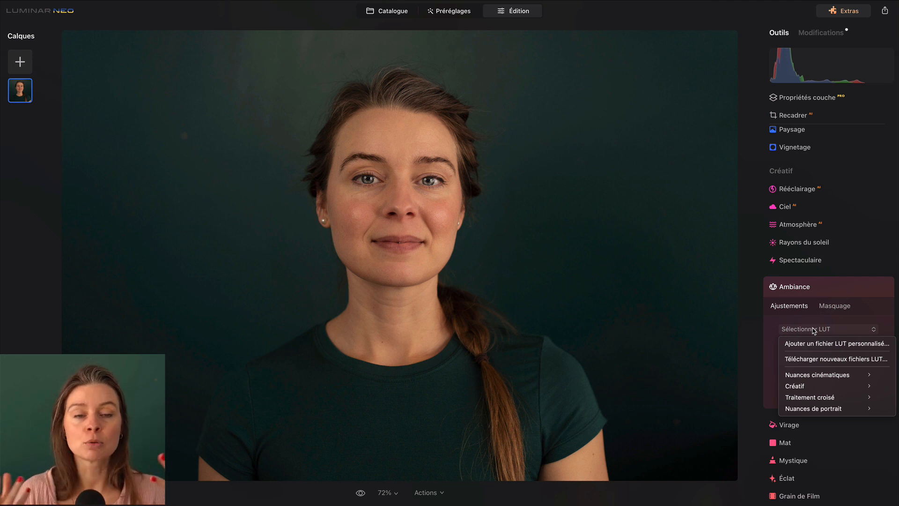
pyautogui.click(805, 374)
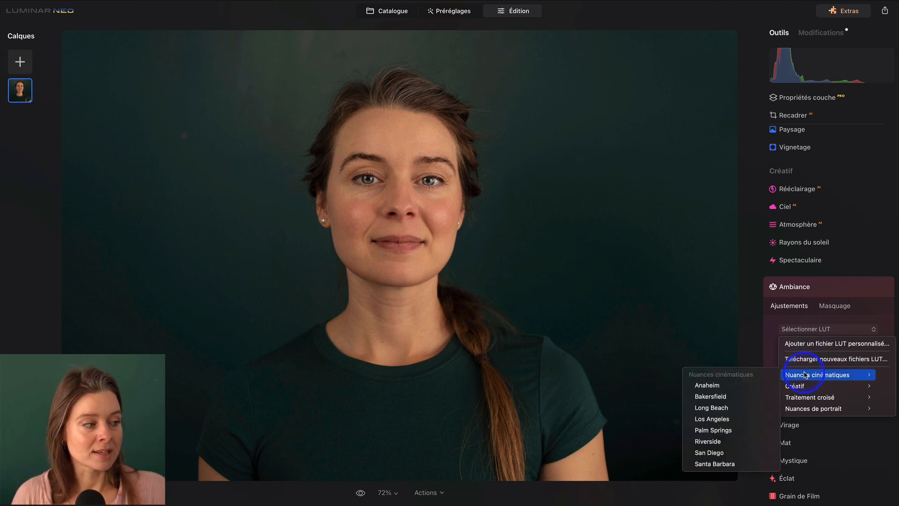
pyautogui.moveTo(804, 387)
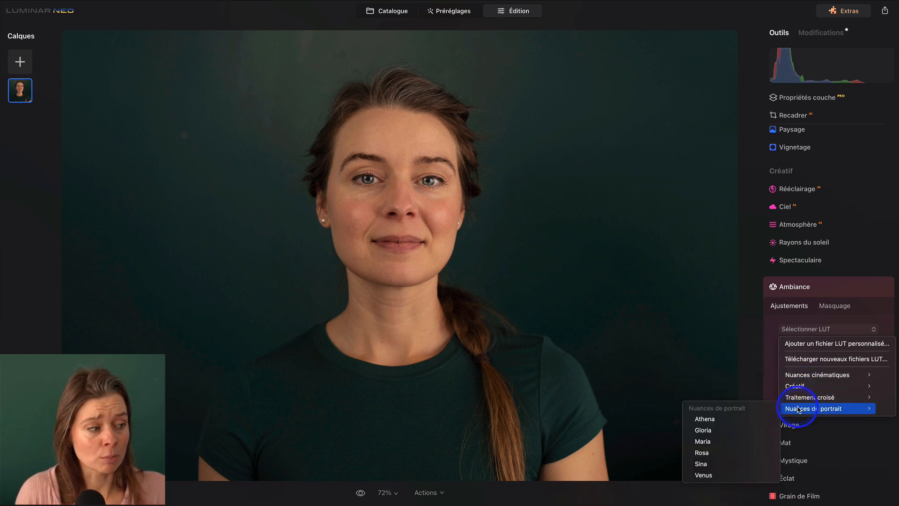
pyautogui.click(745, 419)
pyautogui.moveTo(810, 351); pyautogui.dragTo(837, 347)
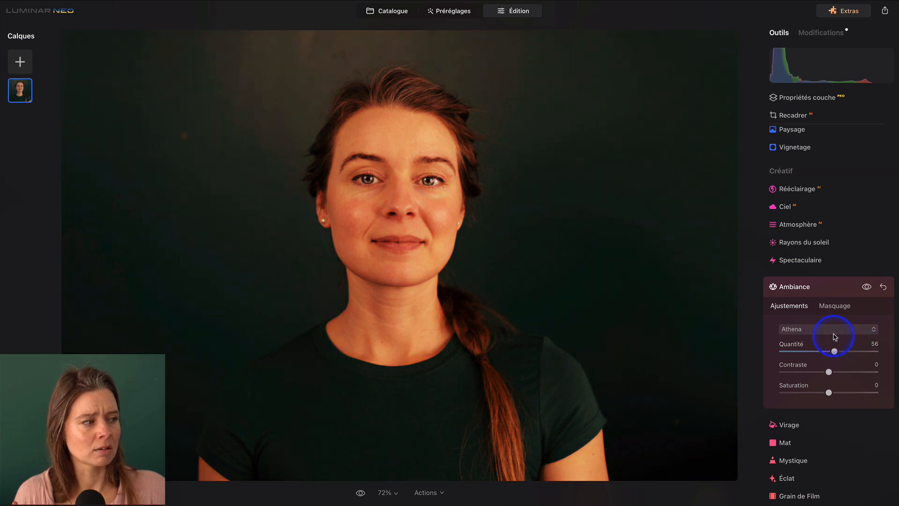
# - Change the Ambiance LUT to Sina from Nuances de portrait, with Quantité at 32
pyautogui.click(834, 330)
pyautogui.moveTo(824, 409)
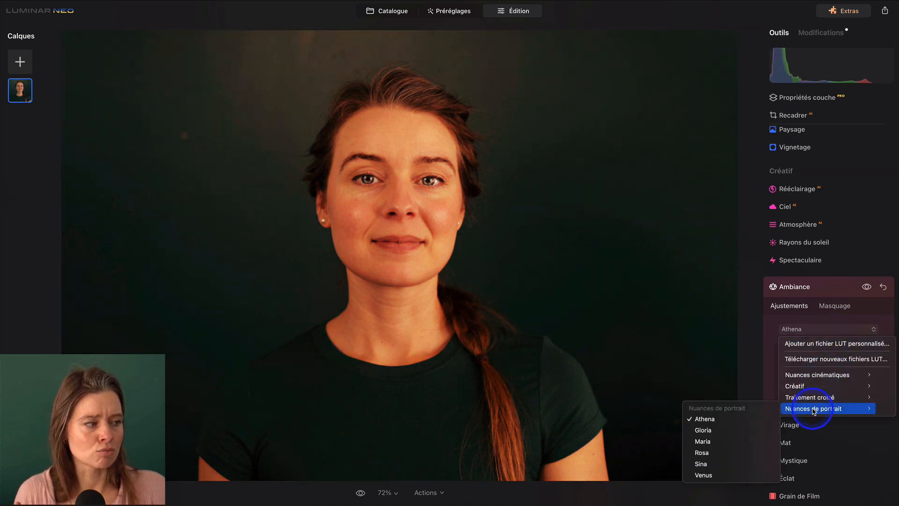
pyautogui.click(763, 417)
pyautogui.click(832, 330)
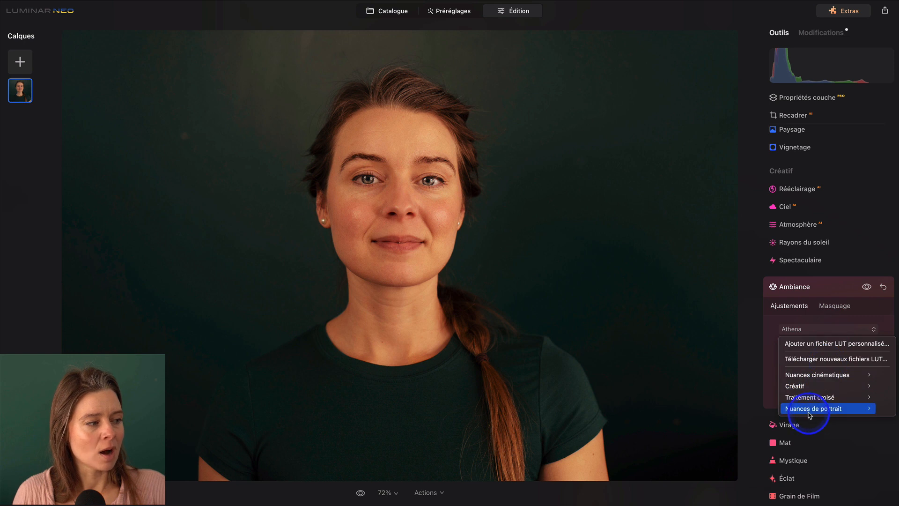
pyautogui.moveTo(815, 408)
pyautogui.click(719, 463)
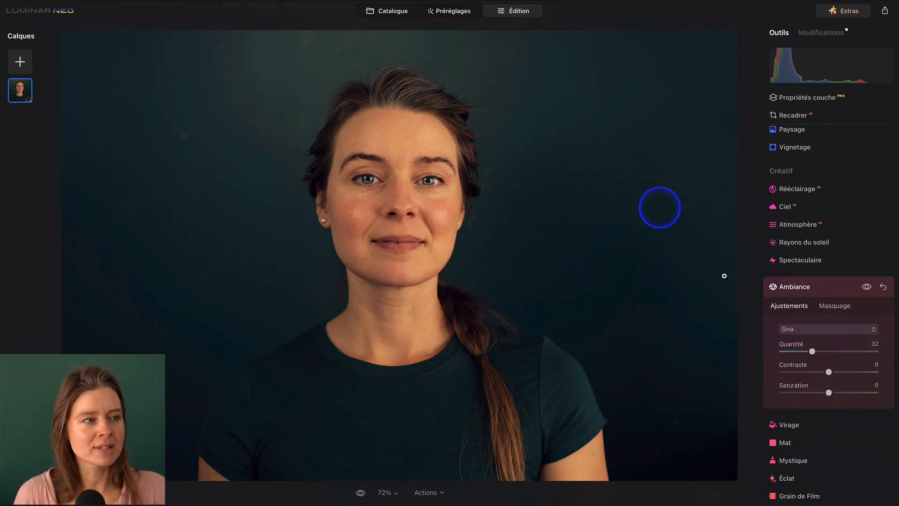
# - Try the Sina LUT's Quantité at 70, reduce it to a subtle strength, and compare with the original photo
pyautogui.moveTo(813, 352); pyautogui.dragTo(853, 350)
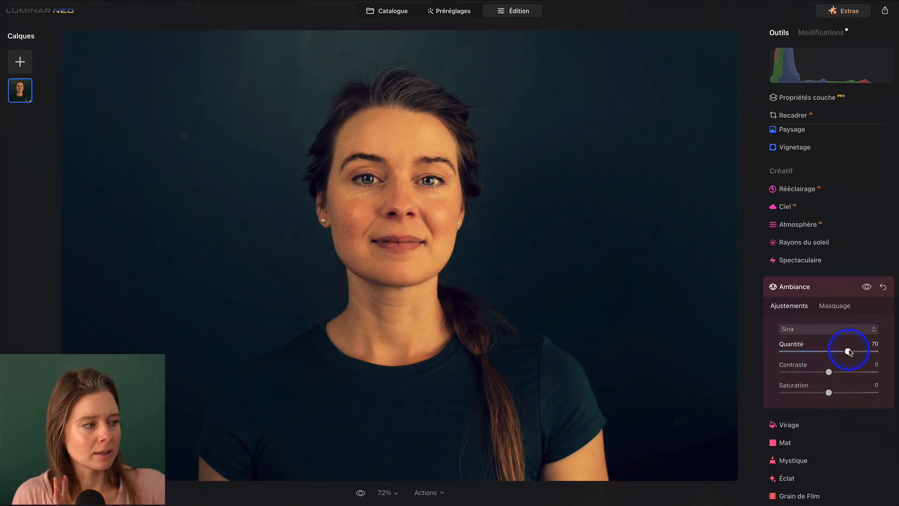
pyautogui.moveTo(846, 352); pyautogui.dragTo(799, 351)
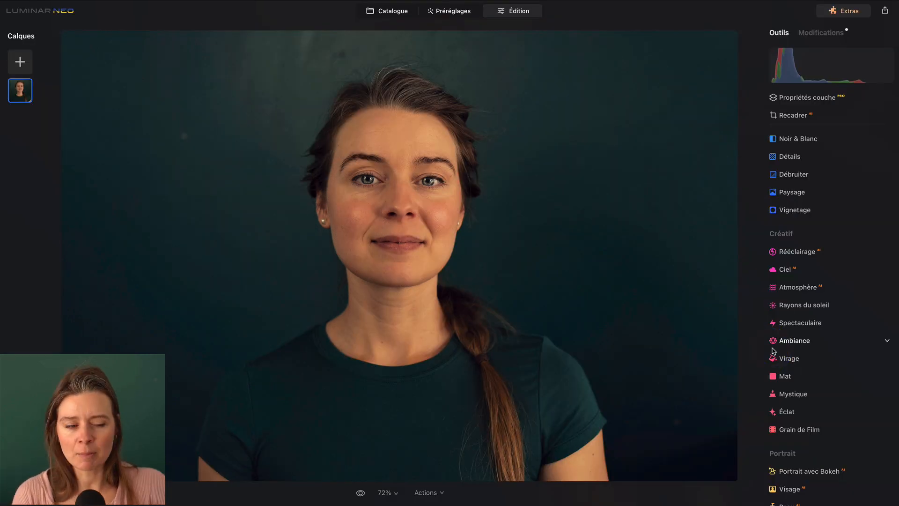
pyautogui.click(351, 493)
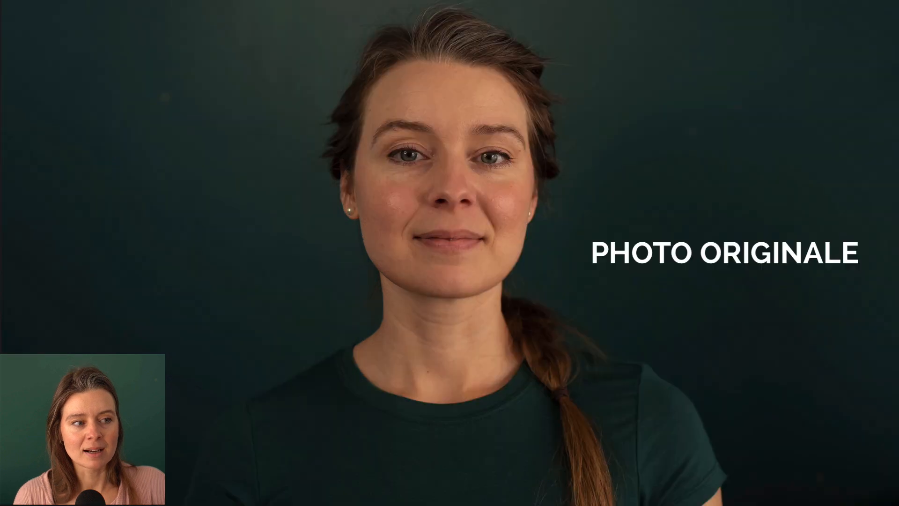